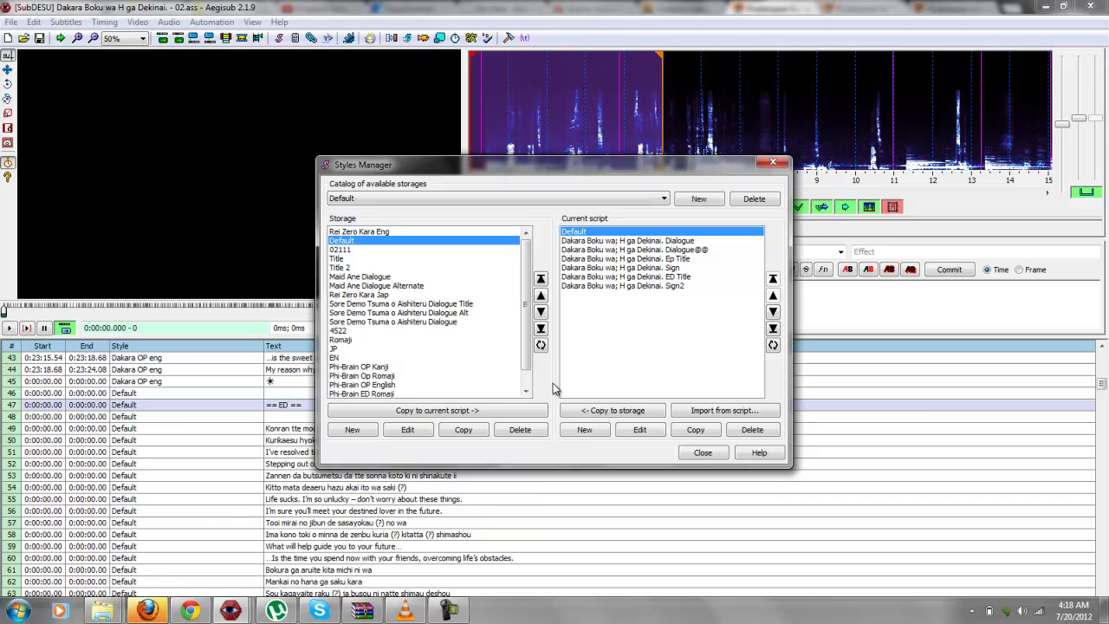
Step: Create a new Arial style named ED romaji in the current script, with alignment 8
scroll(554, 390, down, 1)
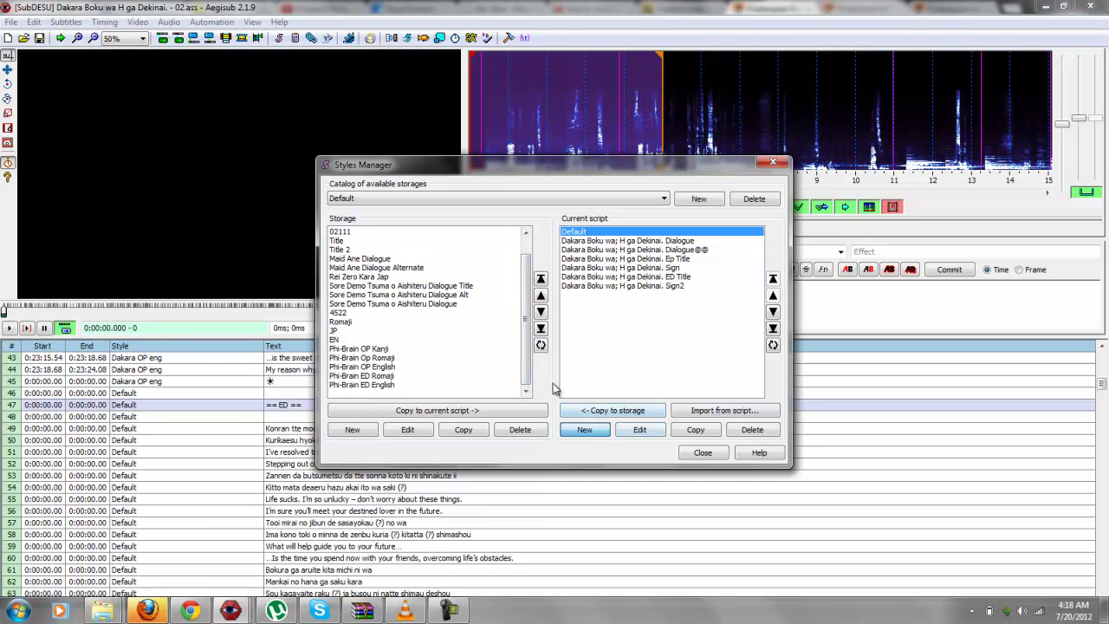
key(Return)
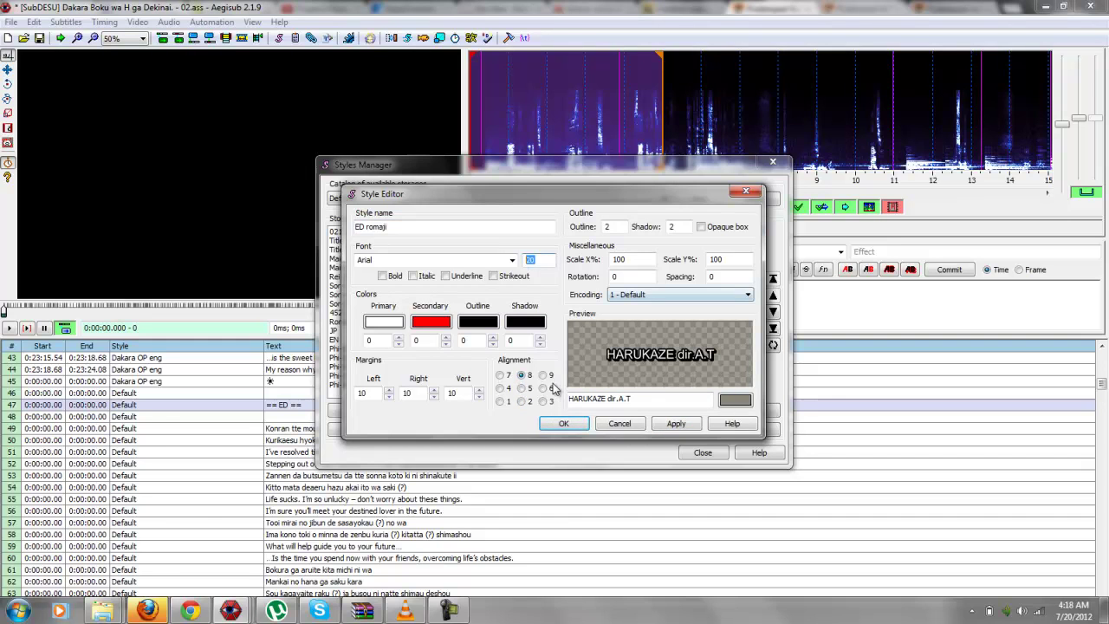
text(0)
key(Return)
Step: Create a second script style named ED eng with font size 35, and close the style manager
key(Return)
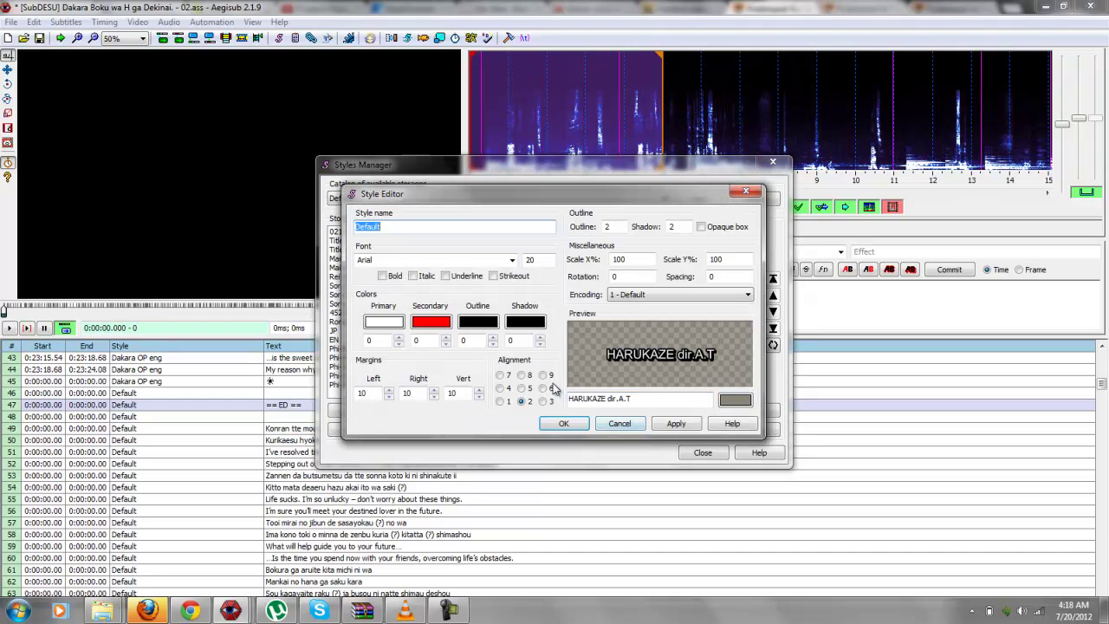
text(ED eng)
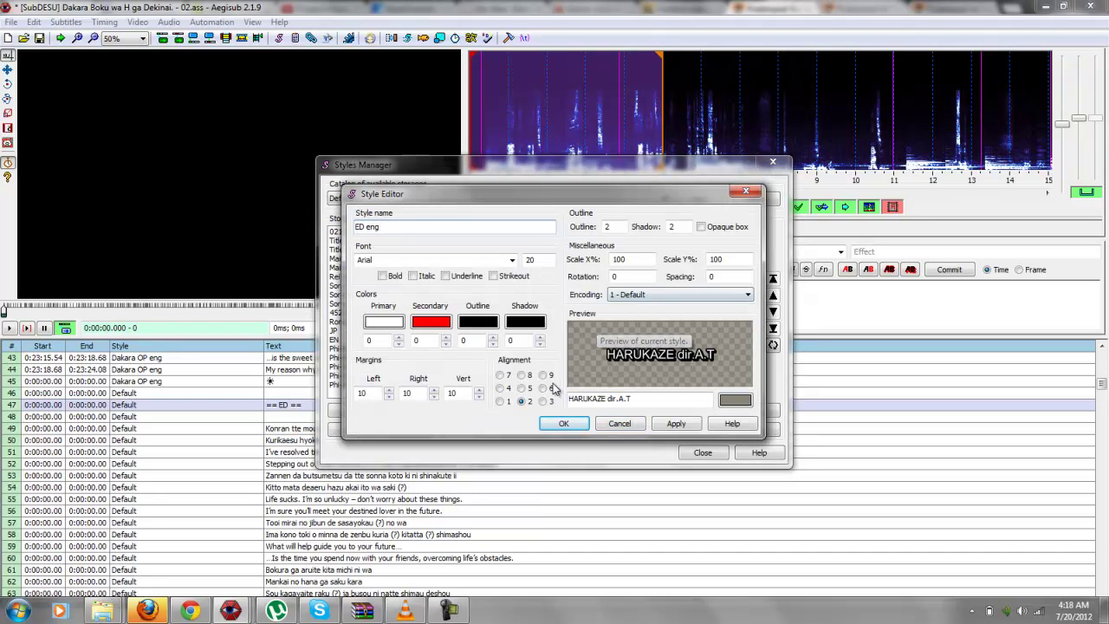
key(Tab)
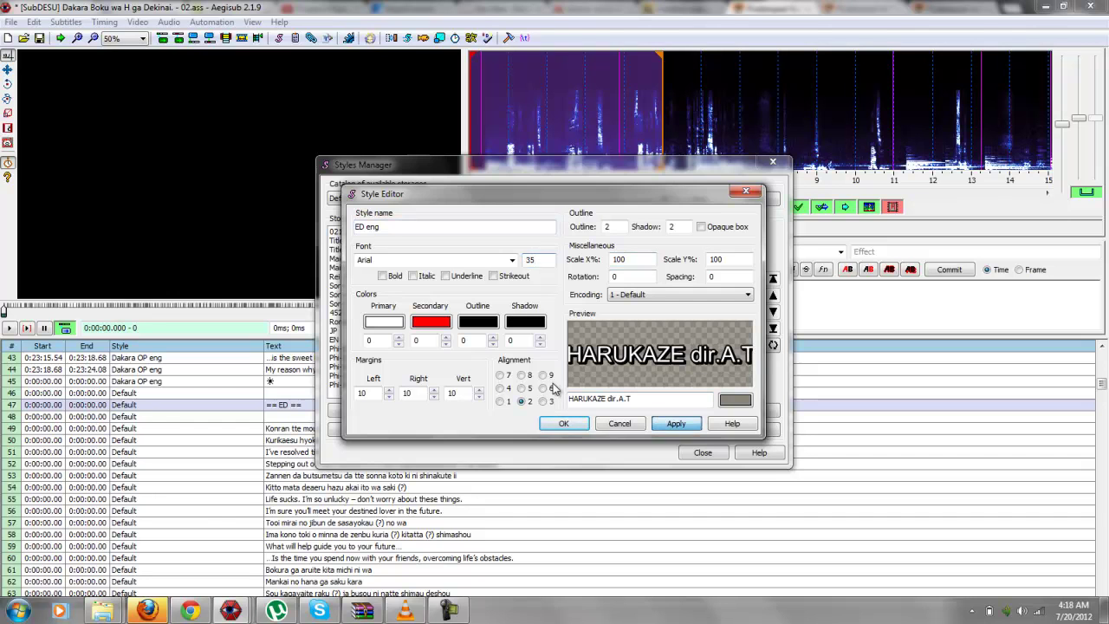
key(Return)
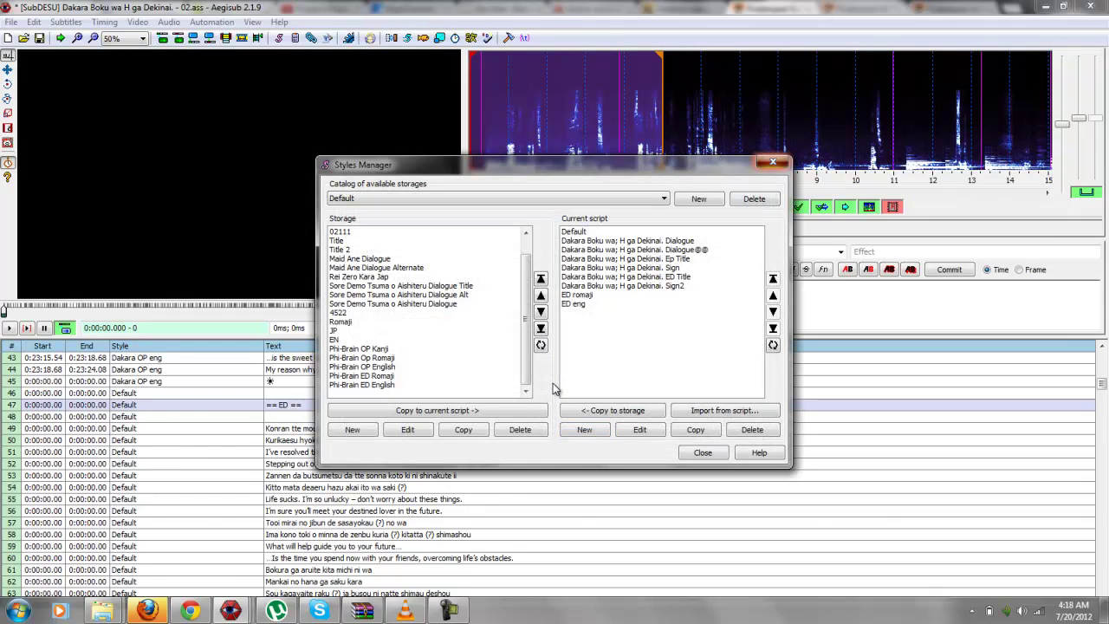
key(Escape)
Step: Assign the ED romaji style to the romaji lyric lines 49–50, 53–54, 57–58 and 61–66
key(Down)
key(shift+Down)
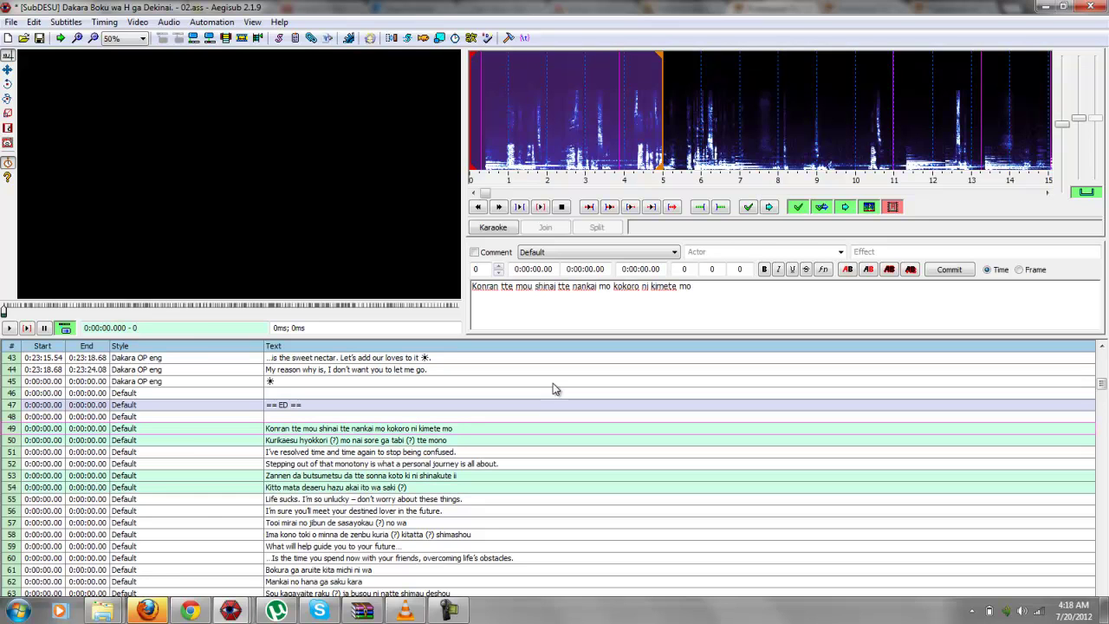
scroll(555, 389, down, 2)
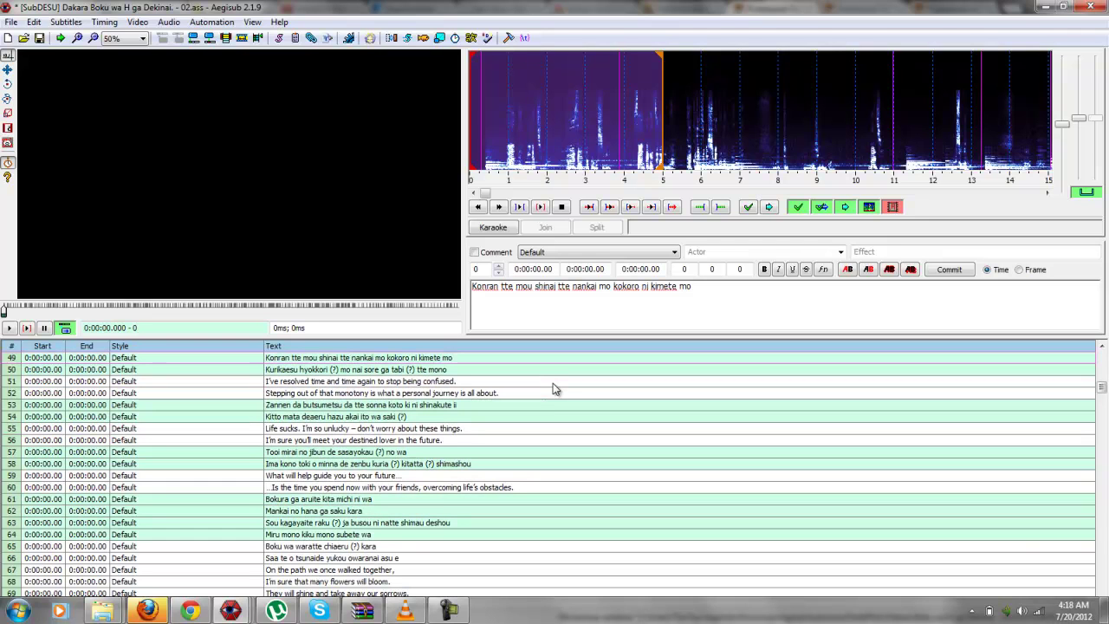
scroll(554, 389, down, 3)
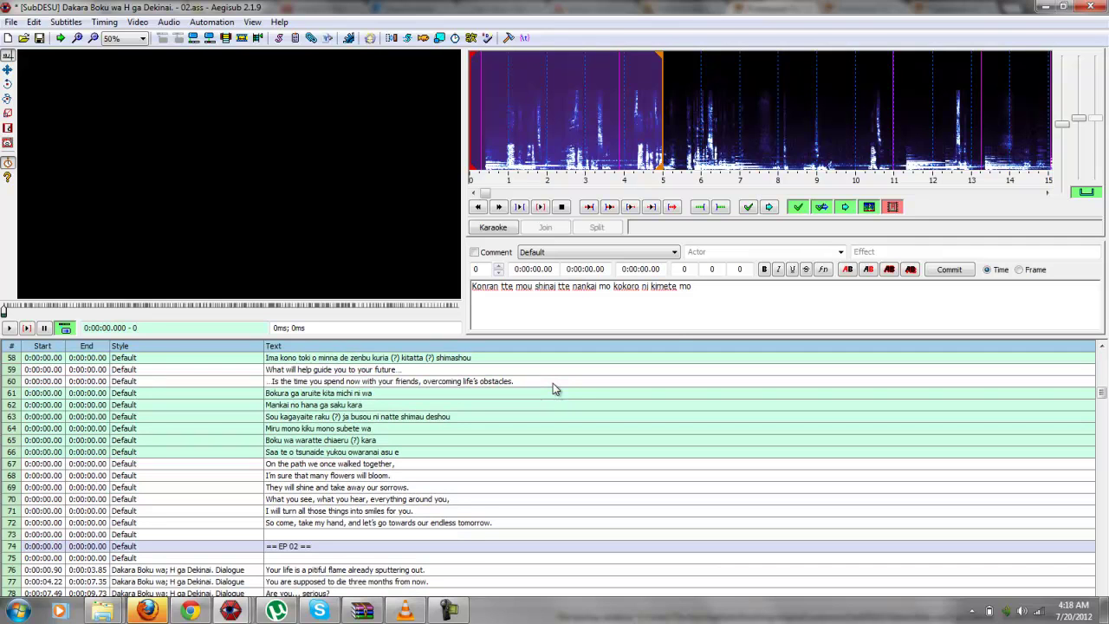
key(alt+Down)
key(e)
key(Down)
key(Up)
key(Return)
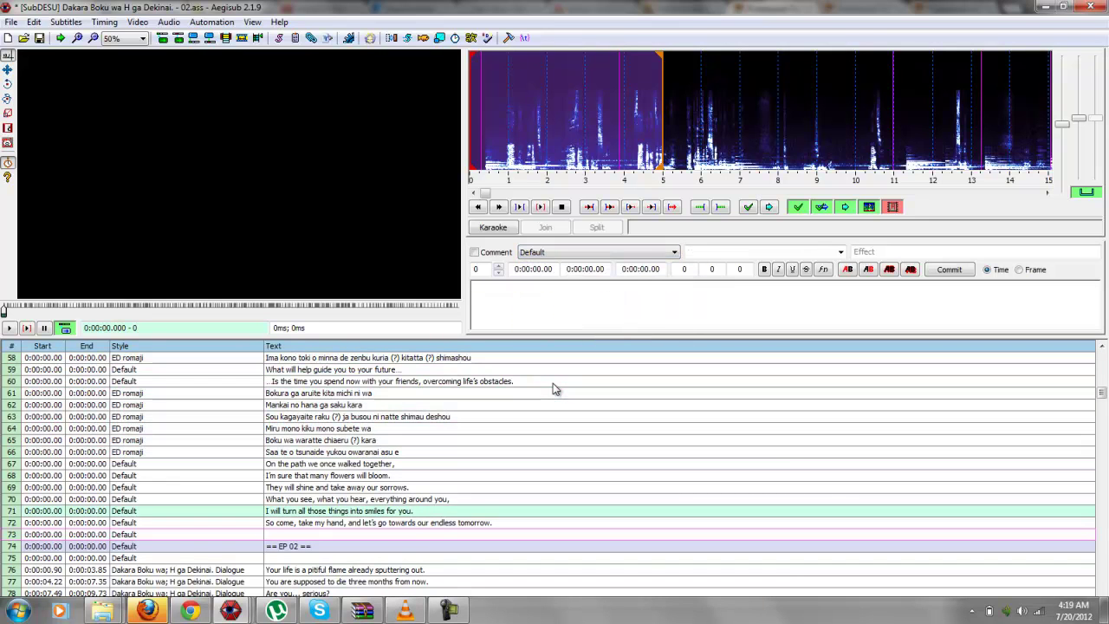
Step: Assign the ED eng style to the English lyric lines 51–52, 55–56, 59–60 and 67–72
key(shift+Up)
key(shift+Up)
key(shift+Up)
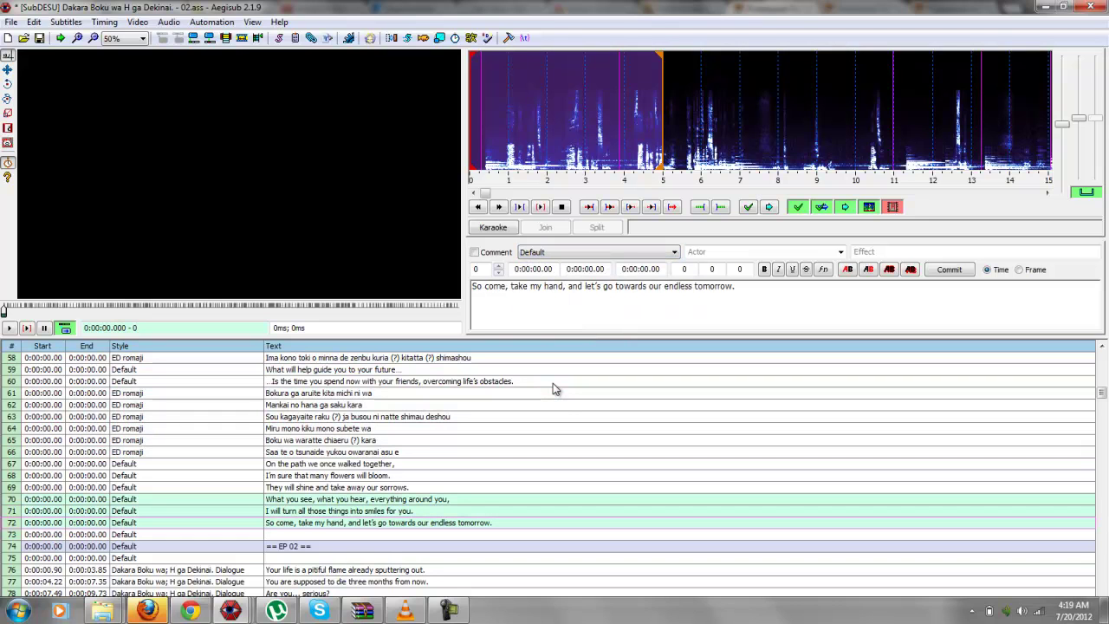
key(shift+Up)
key(shift+Up)
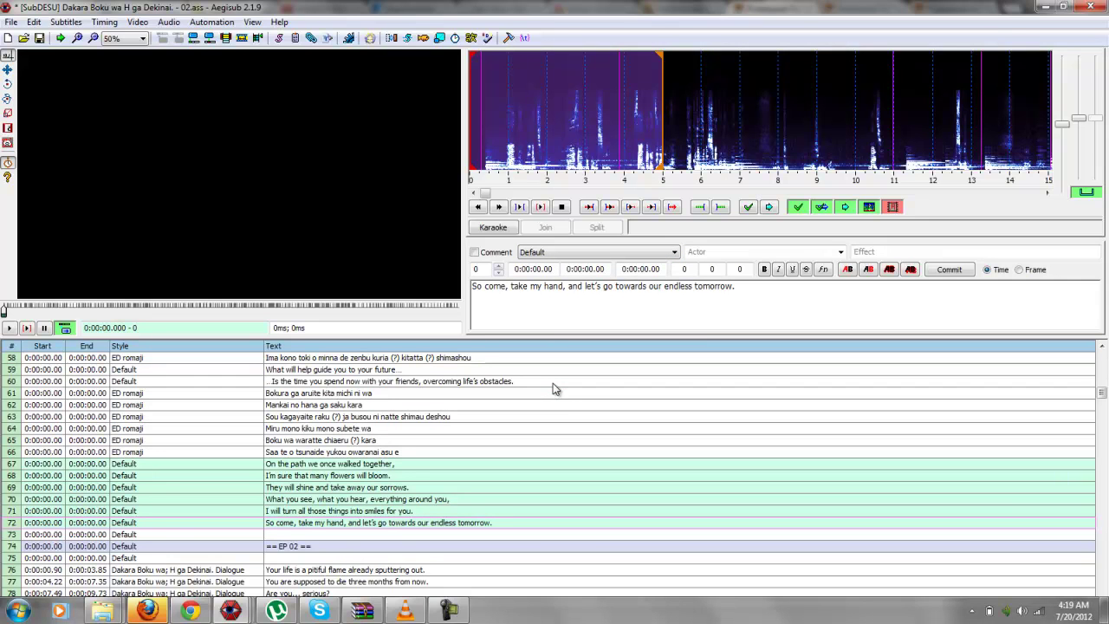
ctrl+click(553, 381)
ctrl+click(553, 369)
scroll(553, 383, up, 3)
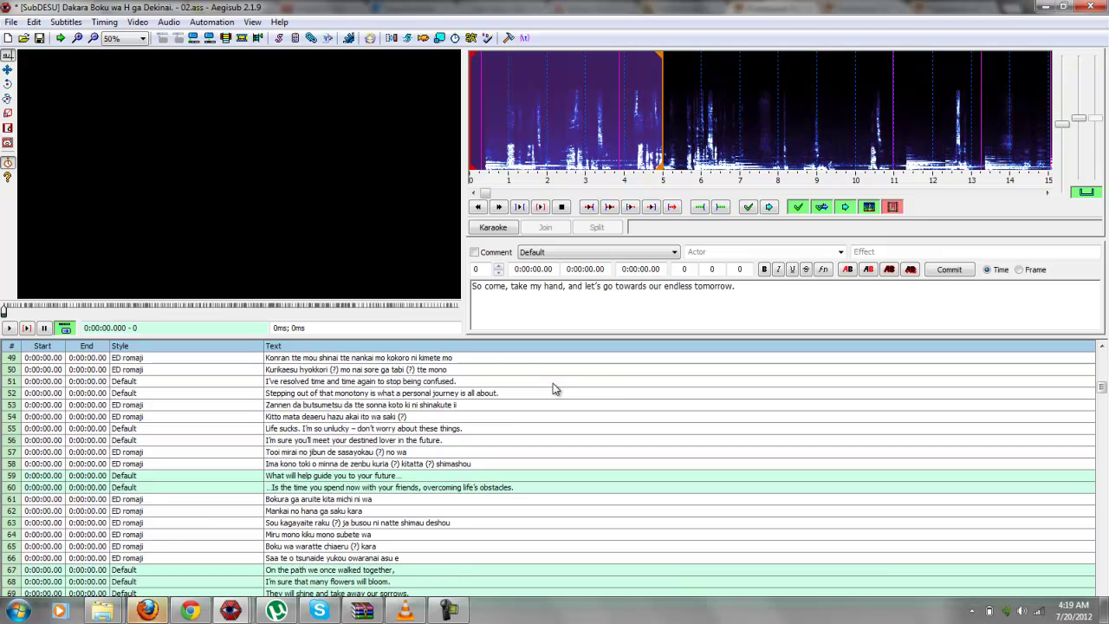
ctrl+click(553, 440)
ctrl+click(553, 428)
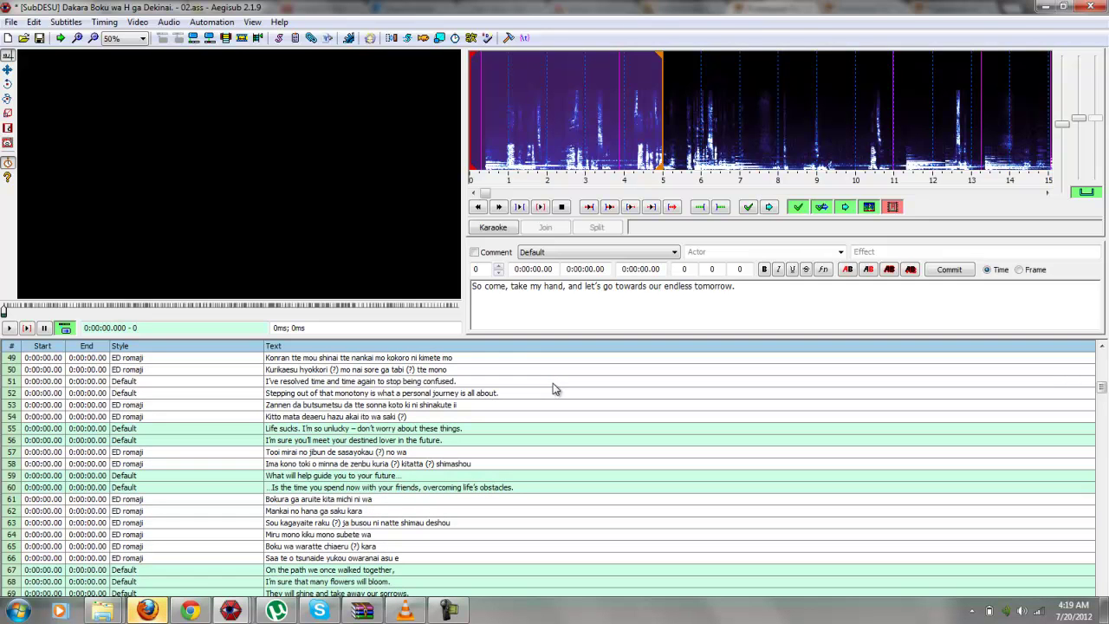
ctrl+click(553, 392)
ctrl+click(553, 381)
scroll(553, 383, up, 2)
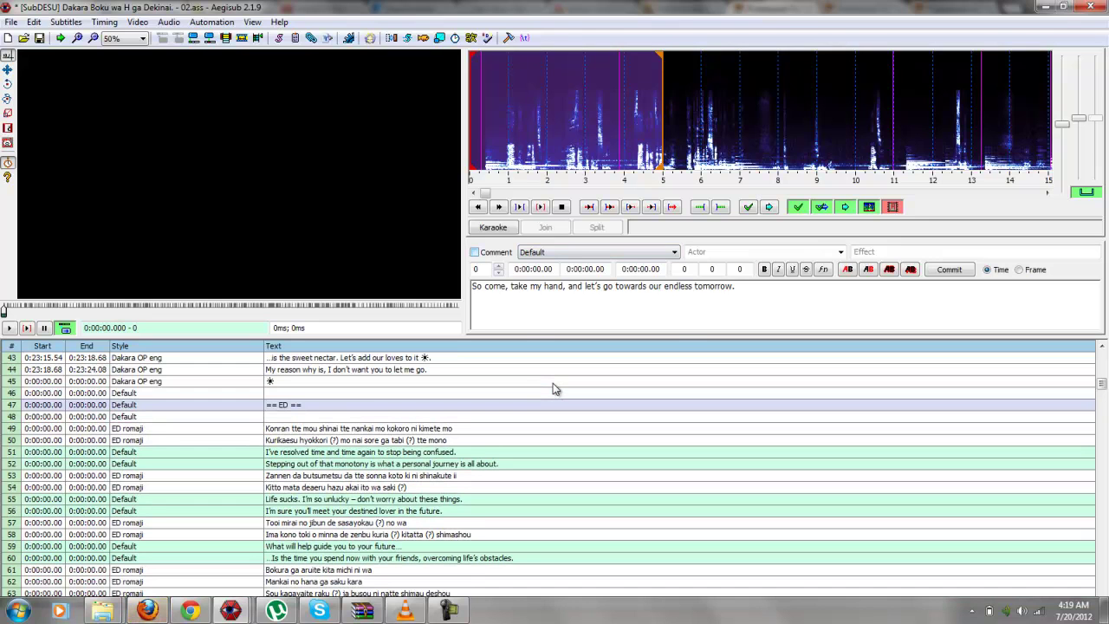
key(alt+Down)
key(Down)
key(Down)
key(Down)
key(Down)
key(Down)
key(Down)
key(Down)
key(Down)
key(Return)
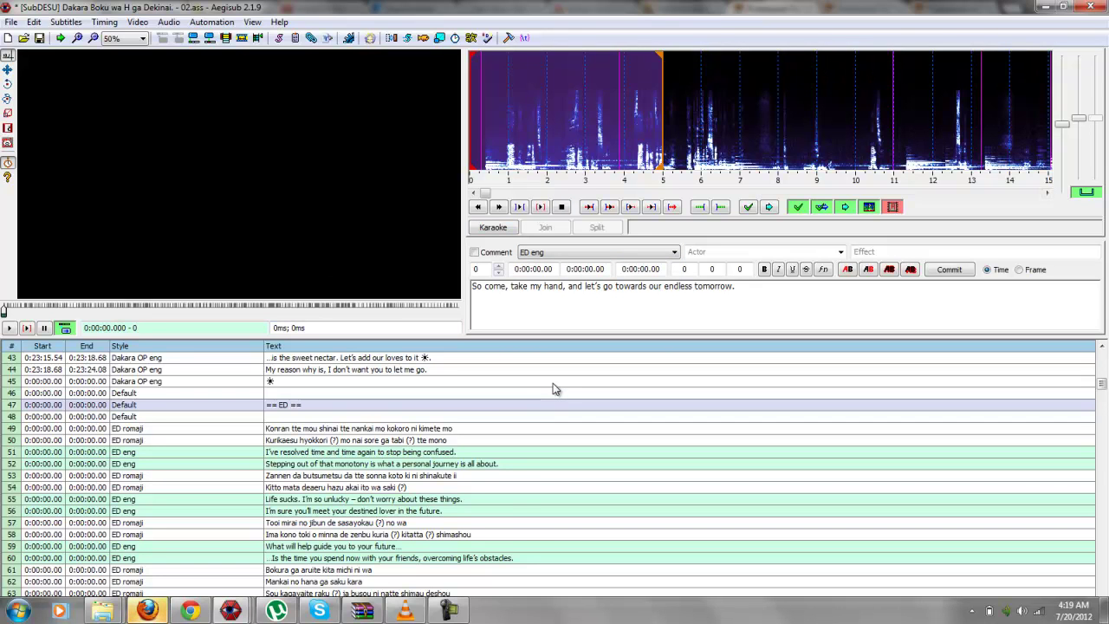
key(ctrl+z)
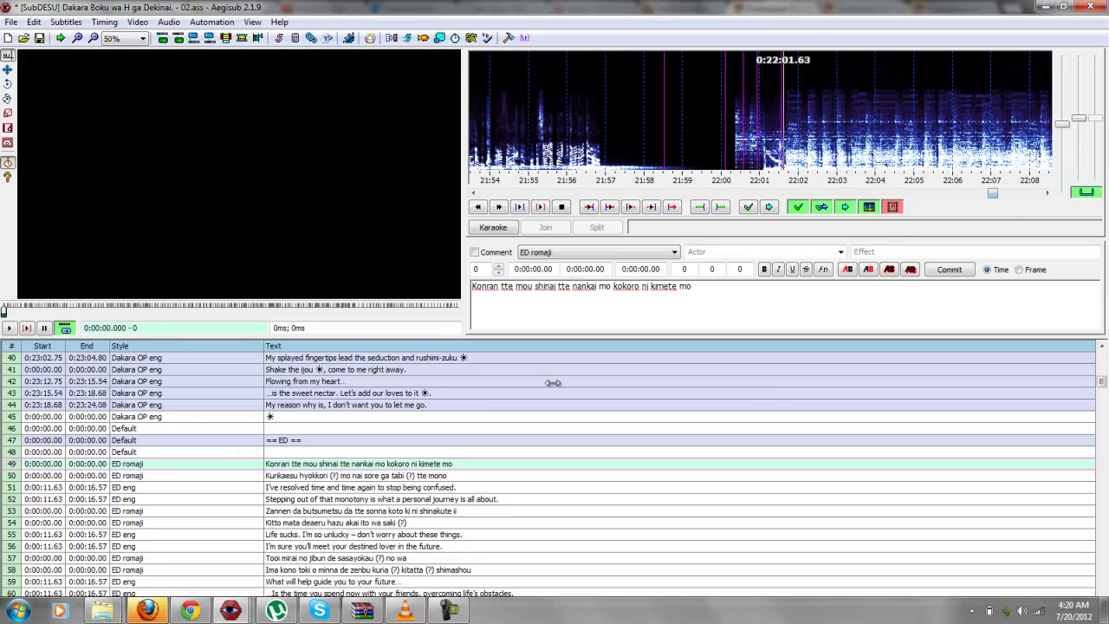
Step: Time the first romaji ending line, "Konran tte mou shinai", from 0:22:13.70 to 0:22:19.91 against the audio
drag(782, 113, 930, 113)
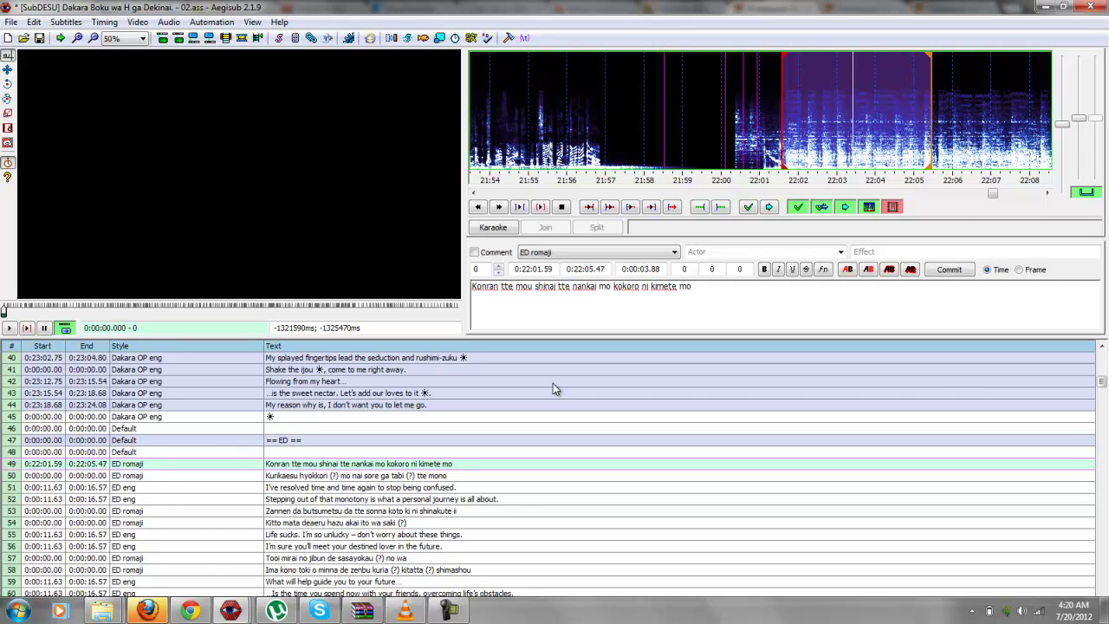
drag(871, 113, 1023, 113)
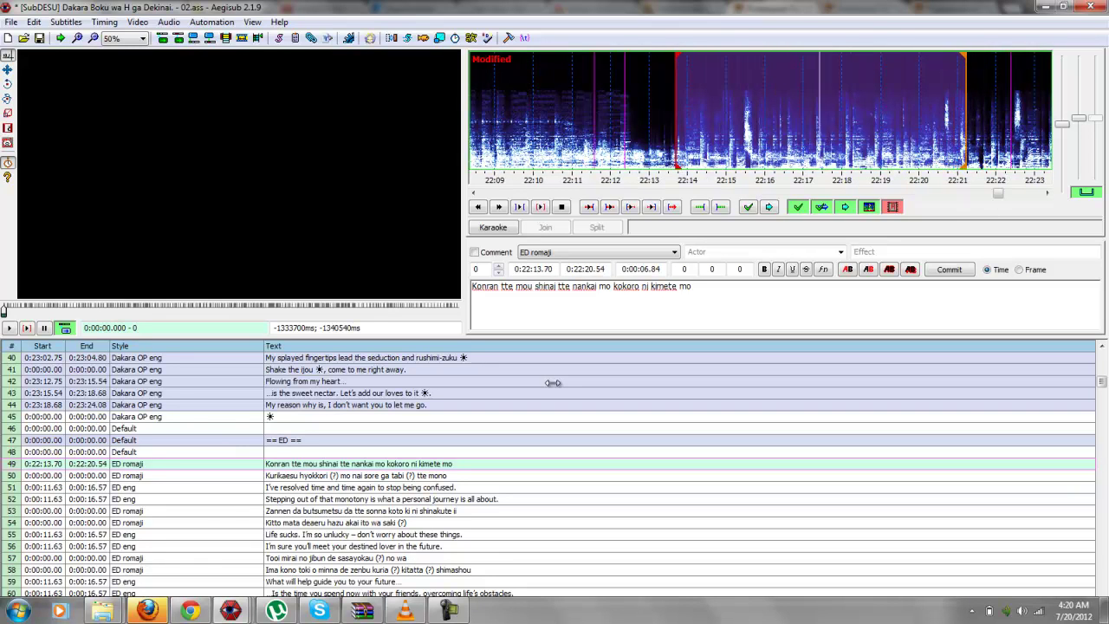
key(Return)
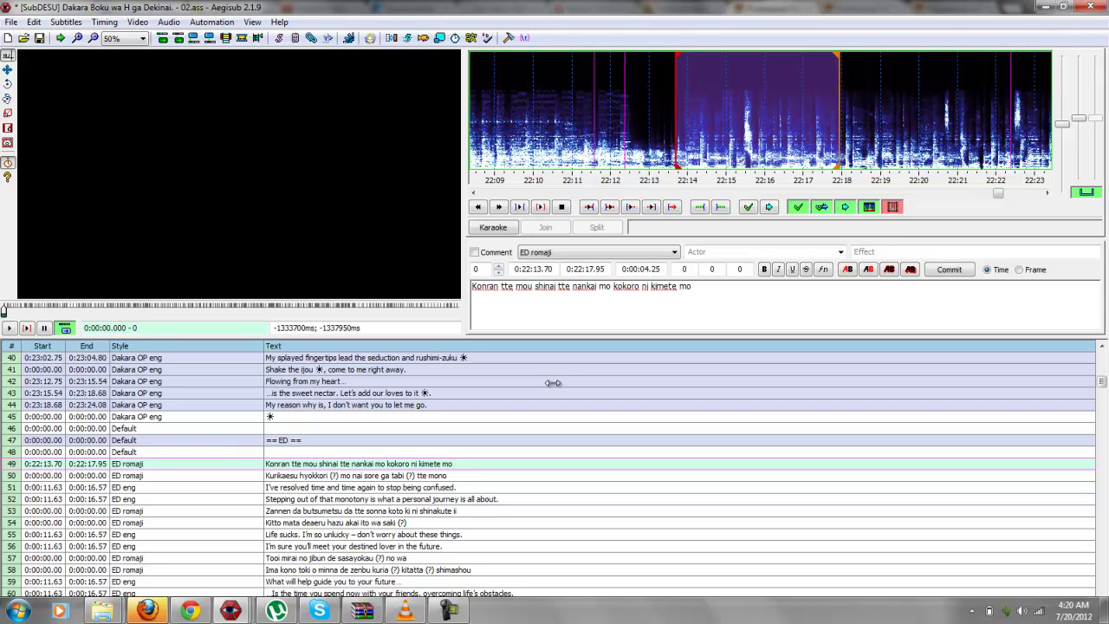
key(s)
mouse_move(838, 113)
mouse_down()
mouse_move(915, 113)
mouse_move(720, 113)
mouse_up()
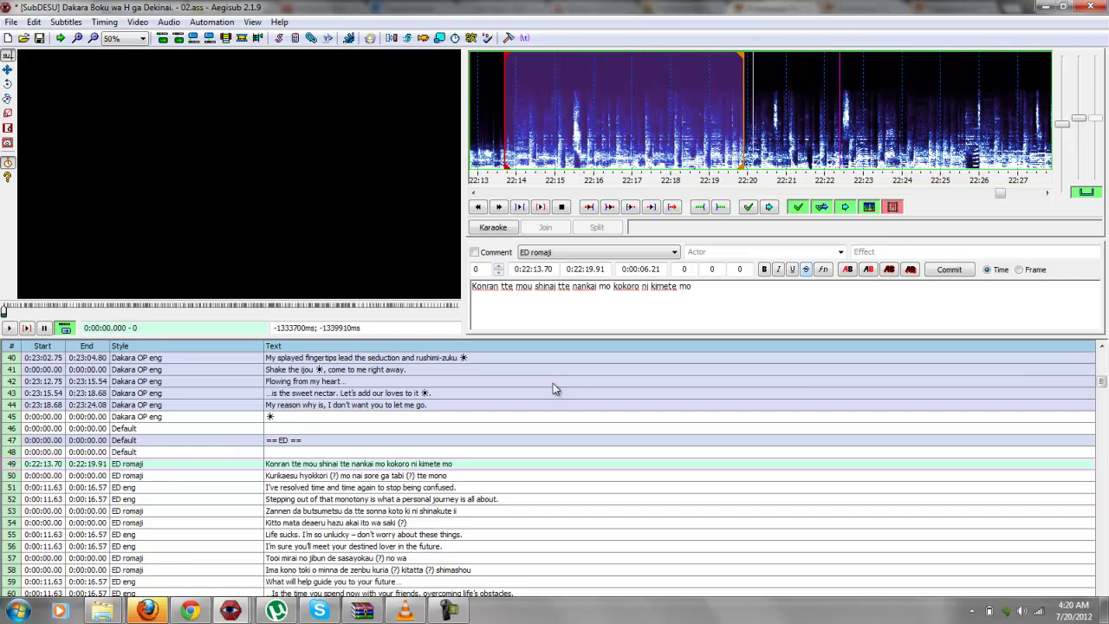
key(Return)
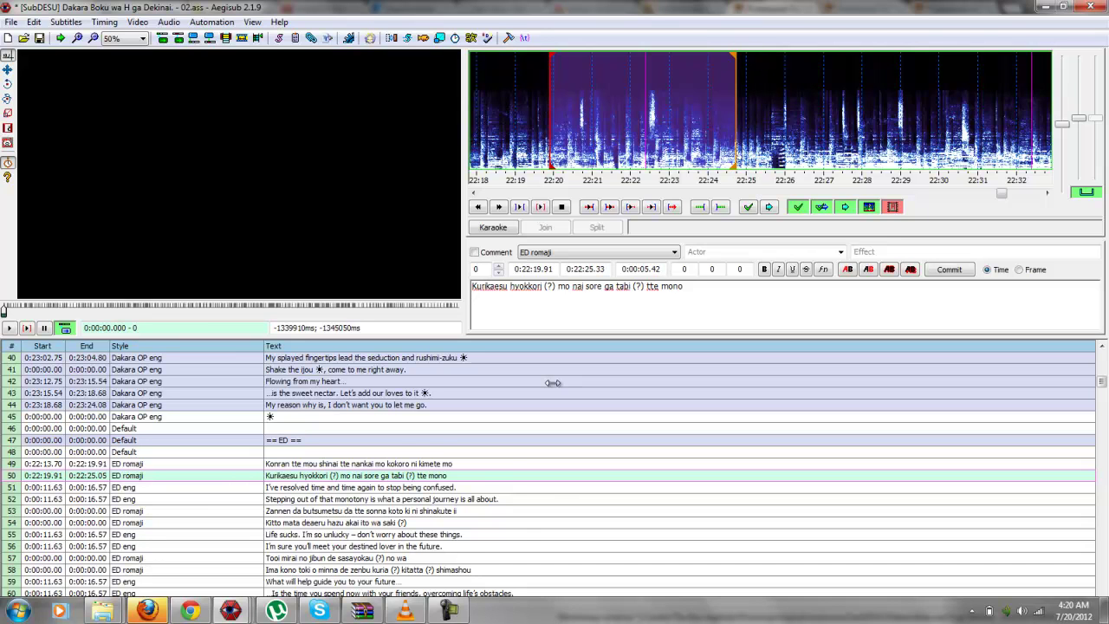
Step: Time the romaji line "Kurikaesu hyokkori" from 0:22:19.91 to 0:22:25.05 and go on to the next romaji line
key(Return)
key(Return)
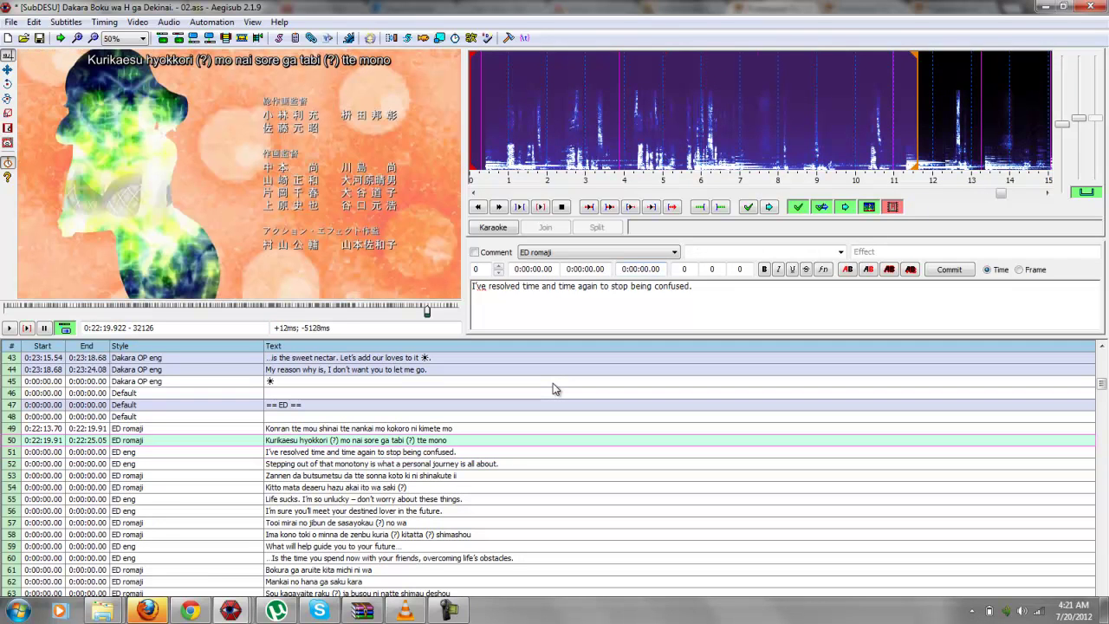
key(Return)
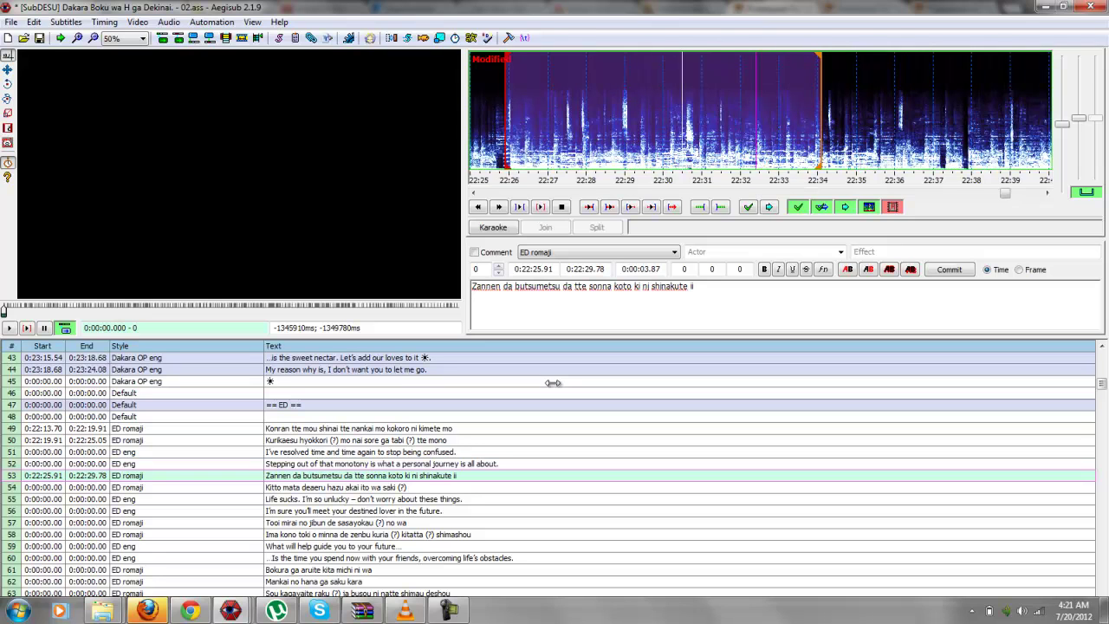
Step: Time romaji line 53 from 0:22:25.91 to 0:22:32.03 and line 54 from 0:22:32.03 to 0:22:37.19
mouse_move(834, 113)
mouse_down()
mouse_move(725, 112)
mouse_move(741, 113)
mouse_up()
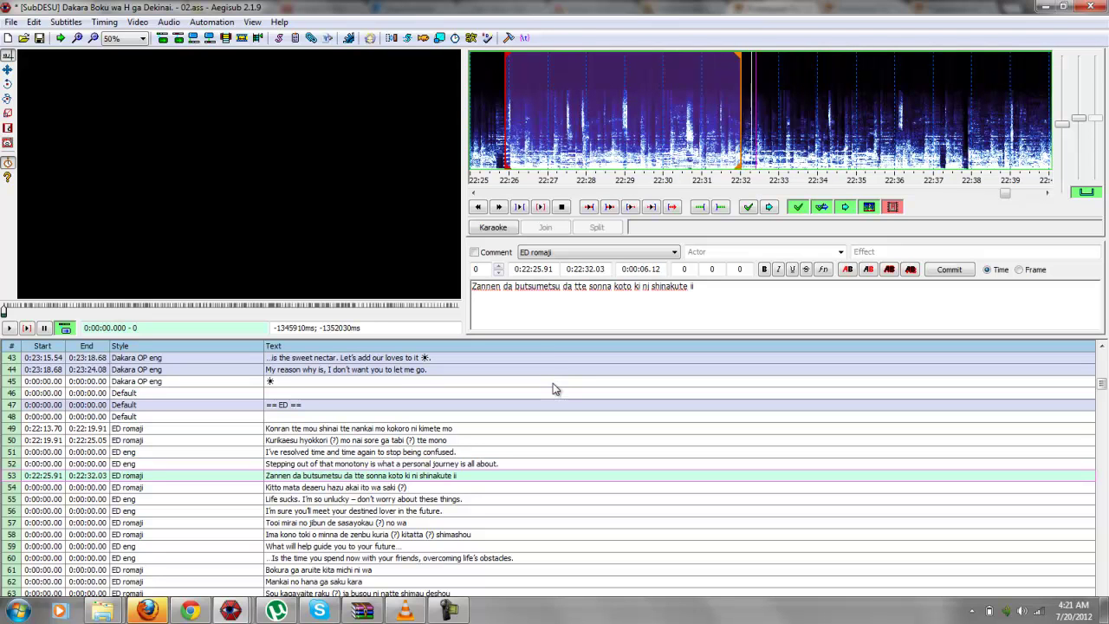
key(Return)
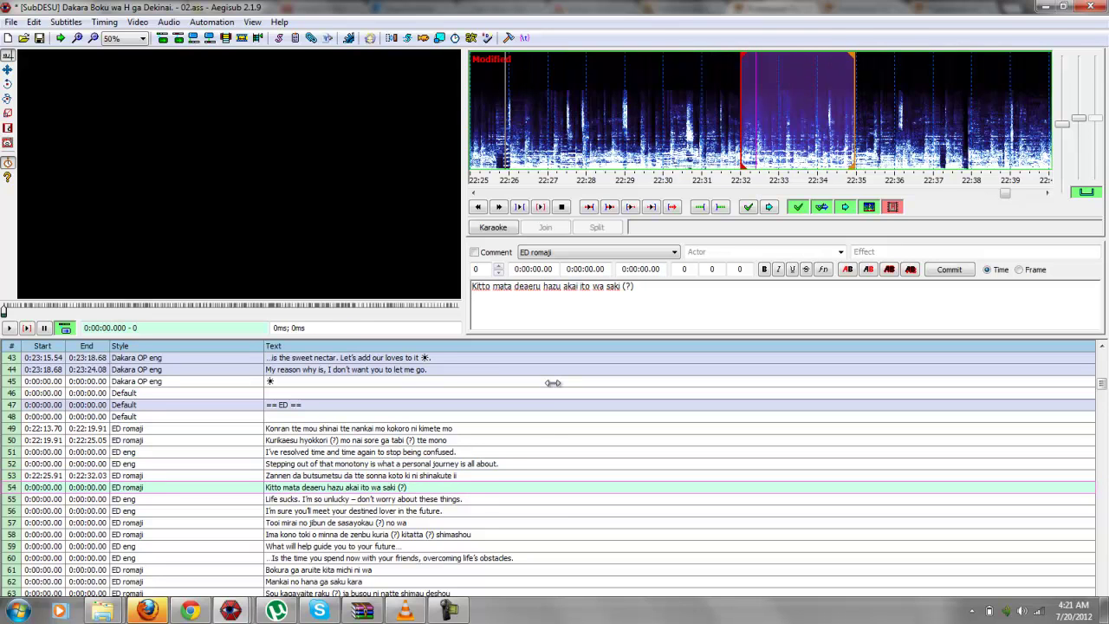
mouse_move(856, 113)
mouse_down()
mouse_move(708, 113)
mouse_move(762, 113)
mouse_move(744, 113)
mouse_up()
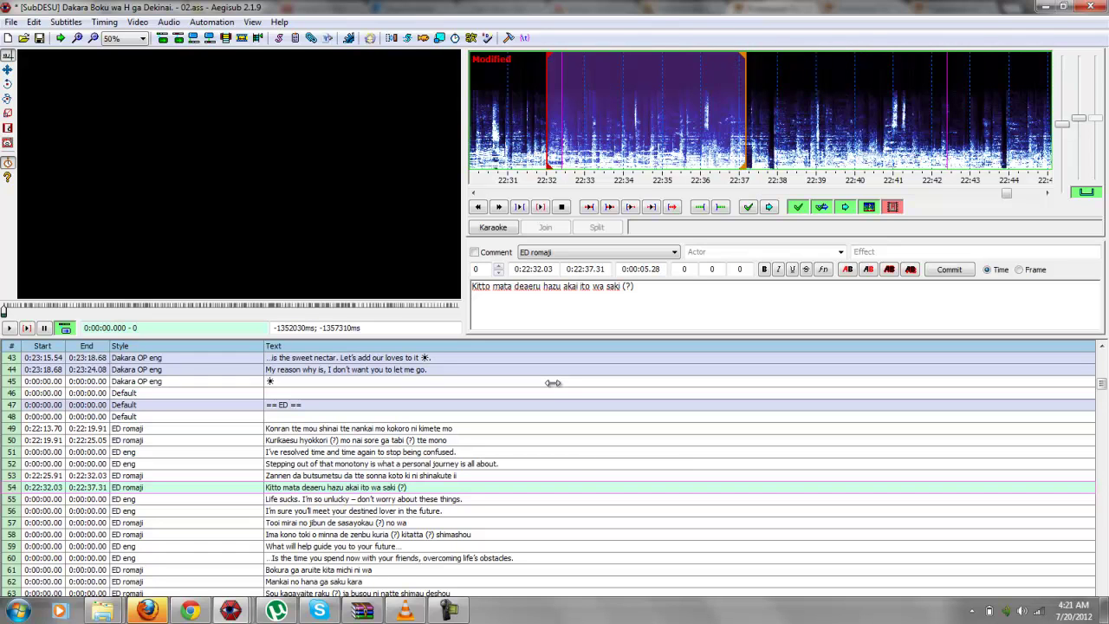
key(Return)
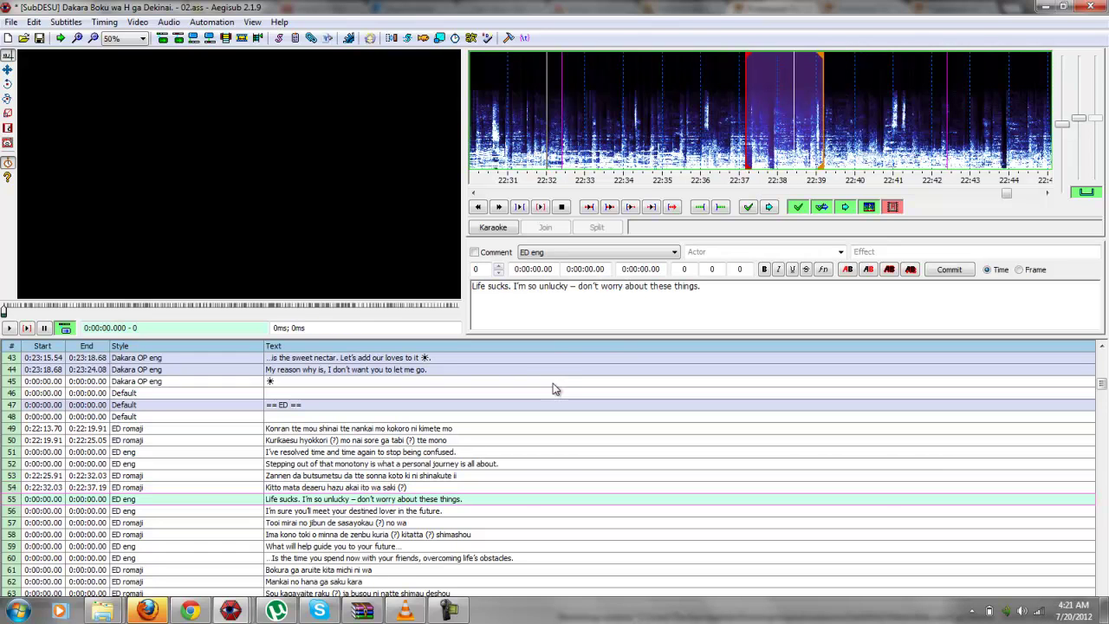
key(Down)
key(Down)
mouse_move(748, 112)
mouse_down()
mouse_move(792, 112)
mouse_move(743, 113)
mouse_up()
key(Return)
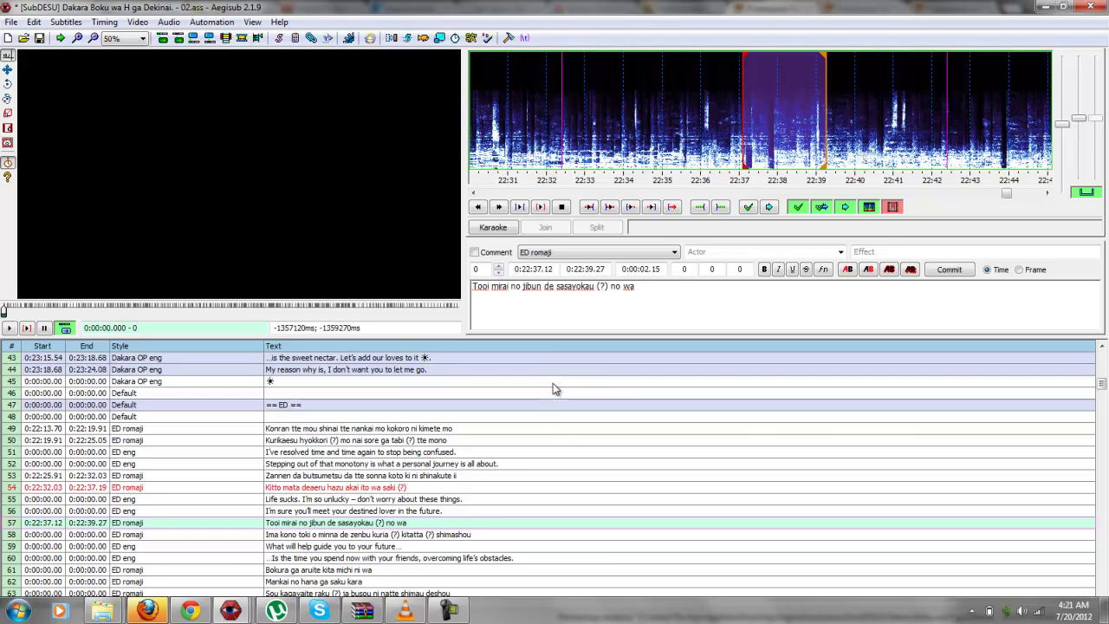
key(ctrl+z)
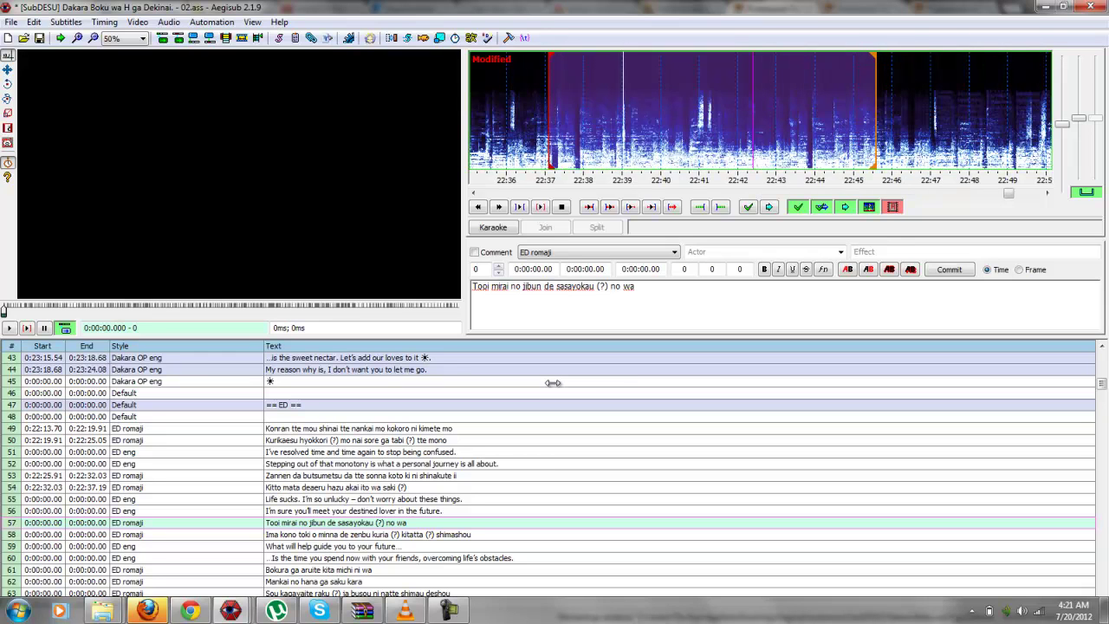
Step: Time the romaji line "Tooi mirai no jibun" from 0:22:37.19 to 0:22:43.18 and commit it
key(Return)
key(space)
text(9)
key(Return)
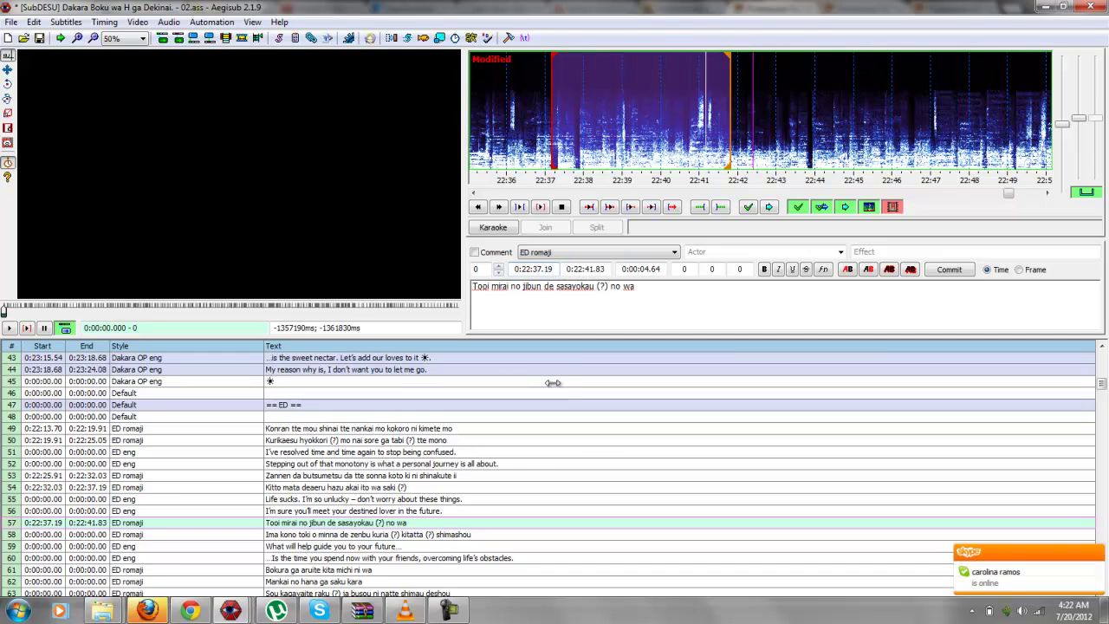
key(space)
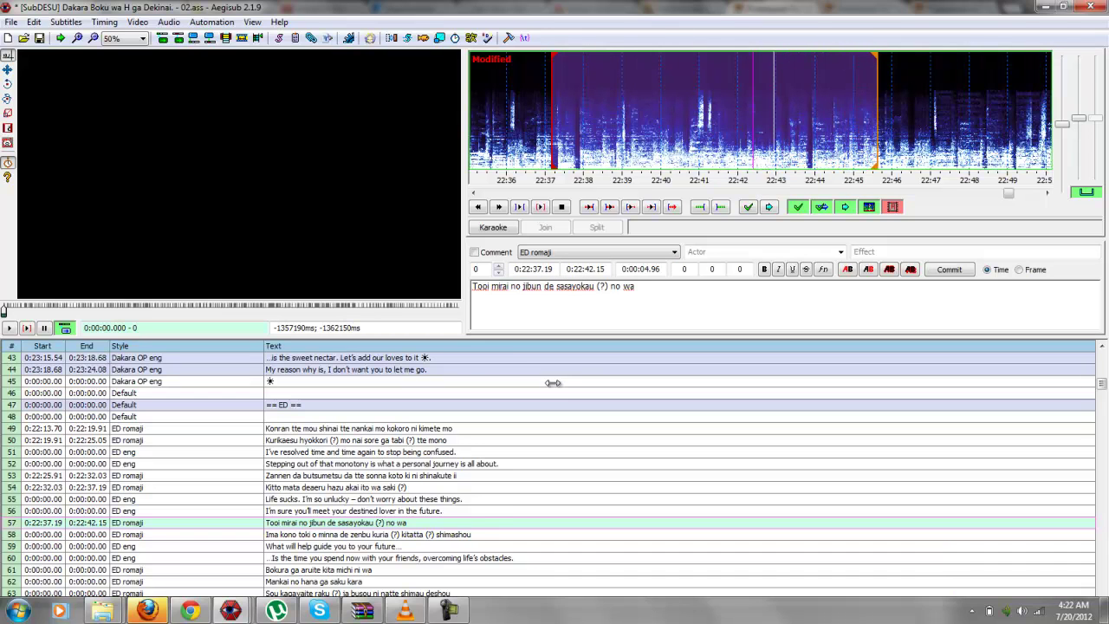
key(Return)
key(Return)
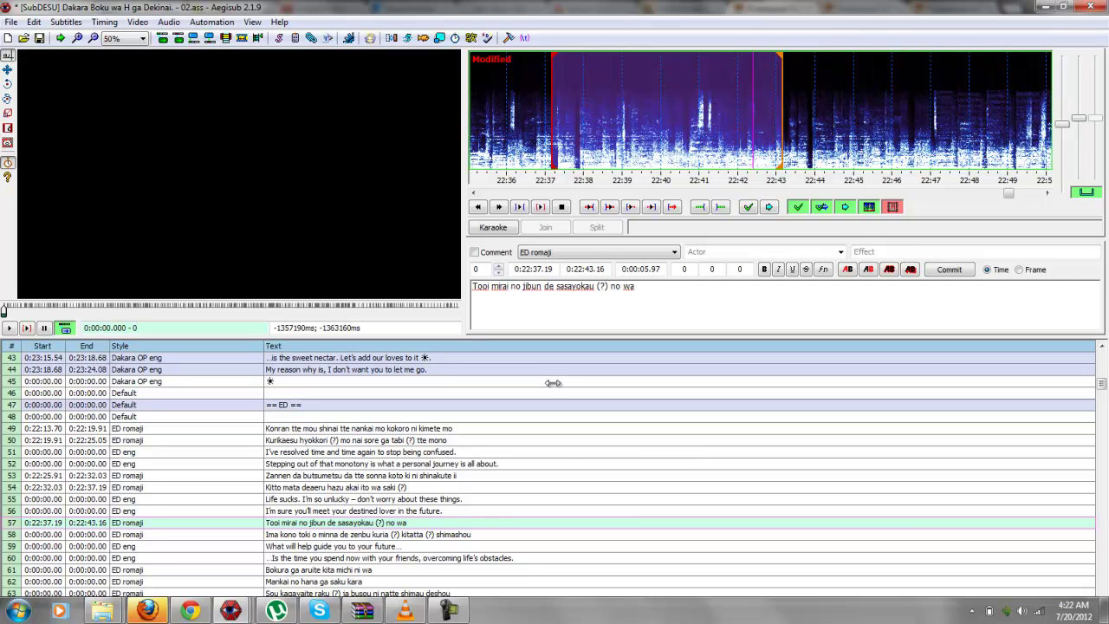
key(Return)
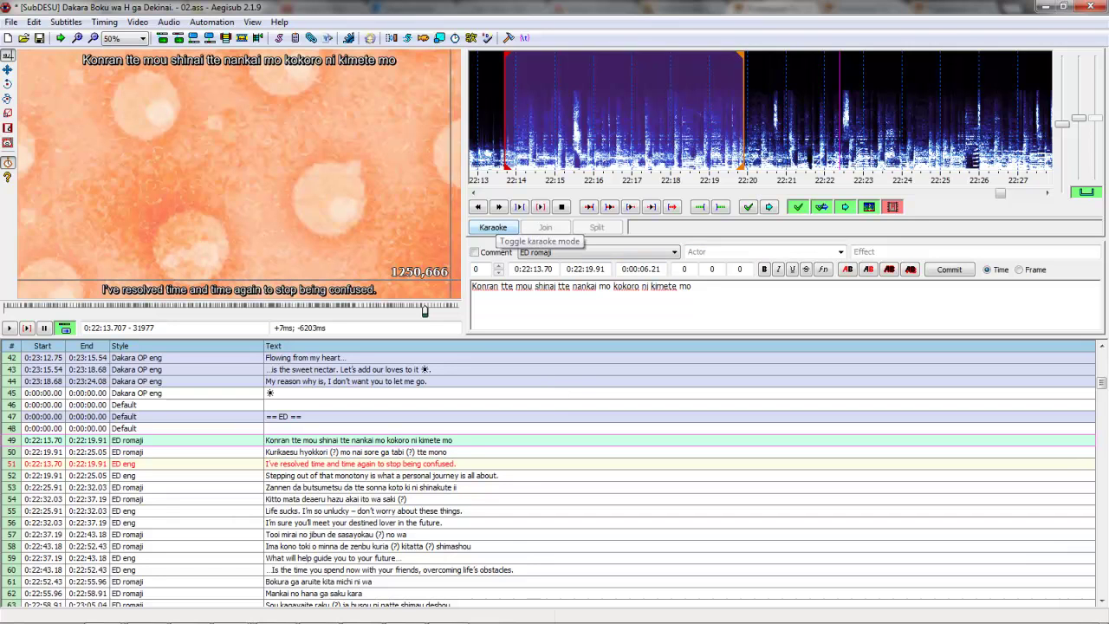
Step: Turn on karaoke mode to split the "Konran tte mou shinai" line into syllables
click(493, 227)
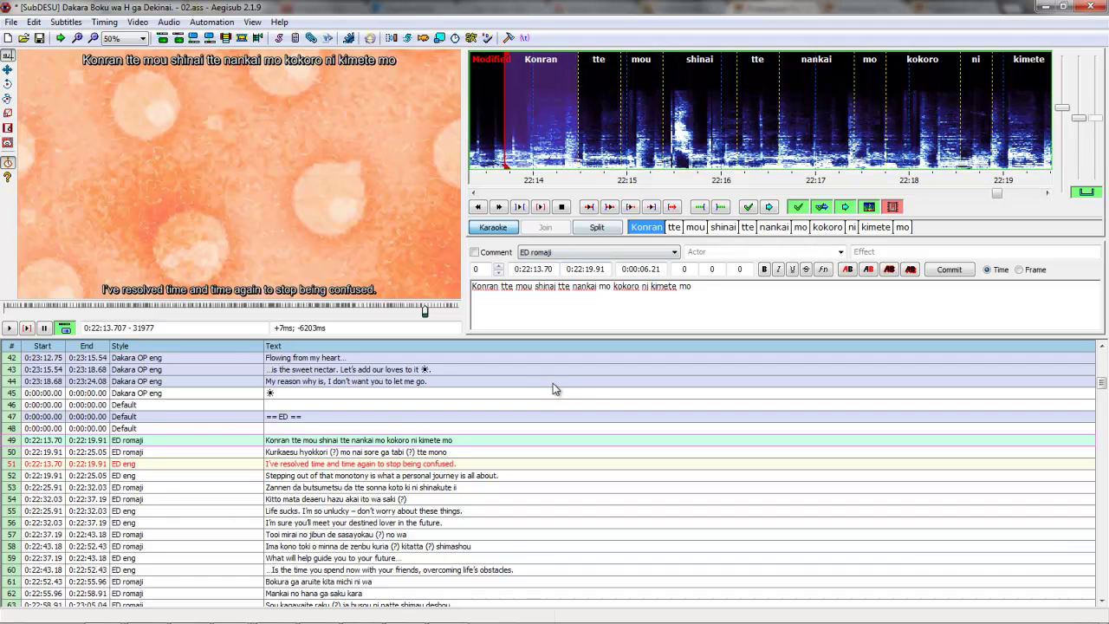
Step: Split the "Konran tte mou shinai" line into romaji syllables such as Ko-n-ra-n t-te mo-u shi-na-i
click(597, 227)
click(700, 227)
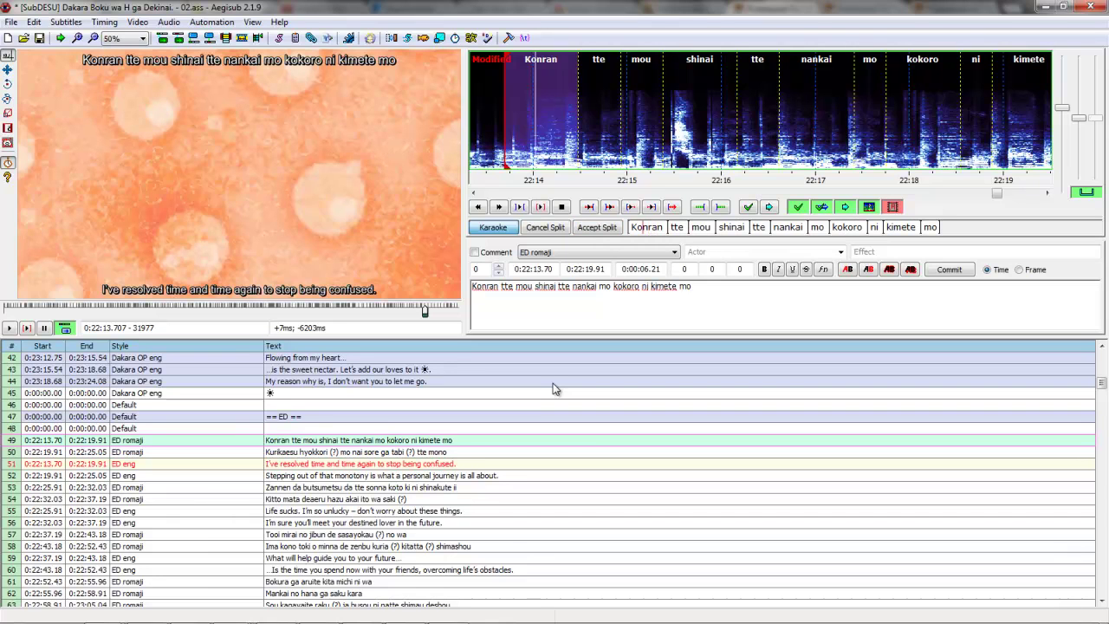
key(s)
key(s)
key(s)
key(s)
key(s)
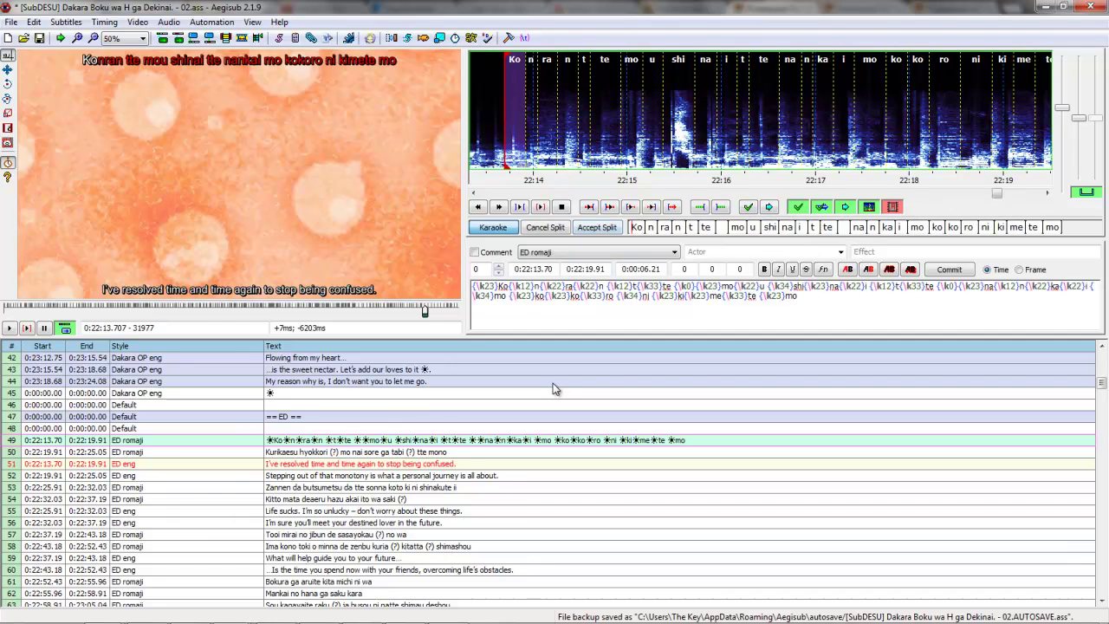
Step: Add an empty syllable at the start and end of the "Konran" line, accept the split and commit the line
key(End)
key(Left)
key(Left)
key(Left)
key(Left)
key(Left)
key(Left)
key(Left)
key(Left)
key(Return)
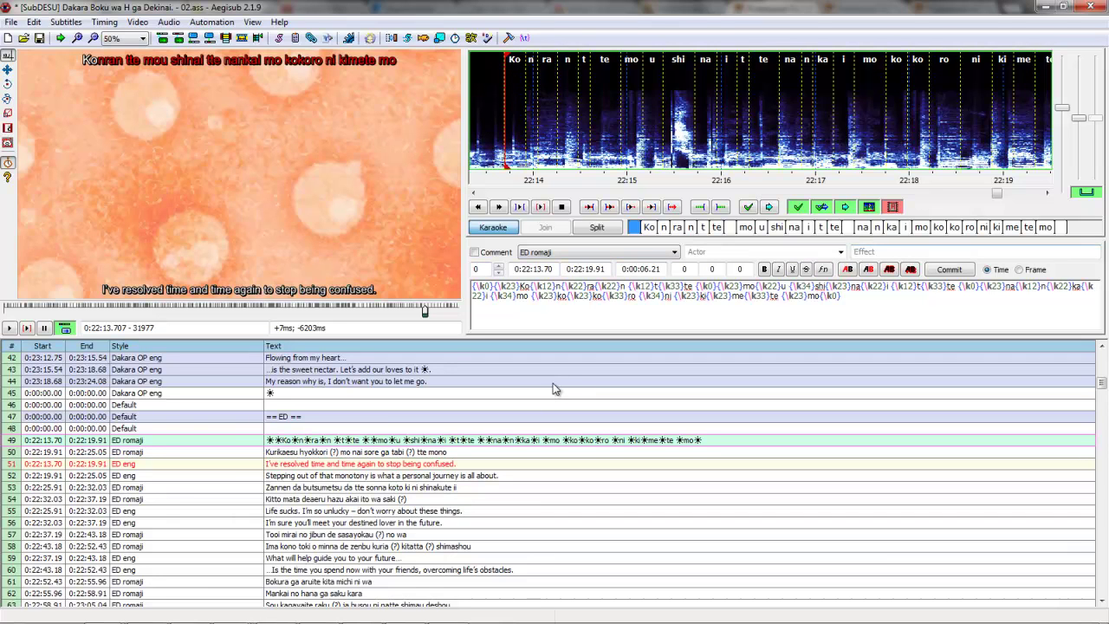
key(Return)
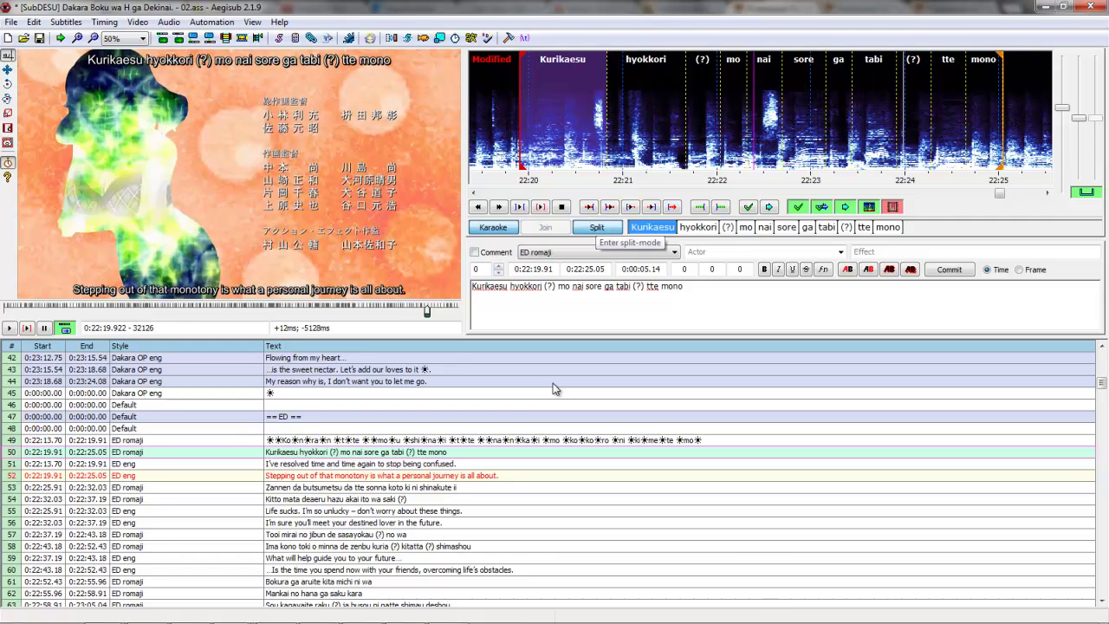
Step: Split the remaining ED romaji lines, from "Kurikaesu hyokkori" to line 66, into syllables with empty ones at both ends
click(597, 227)
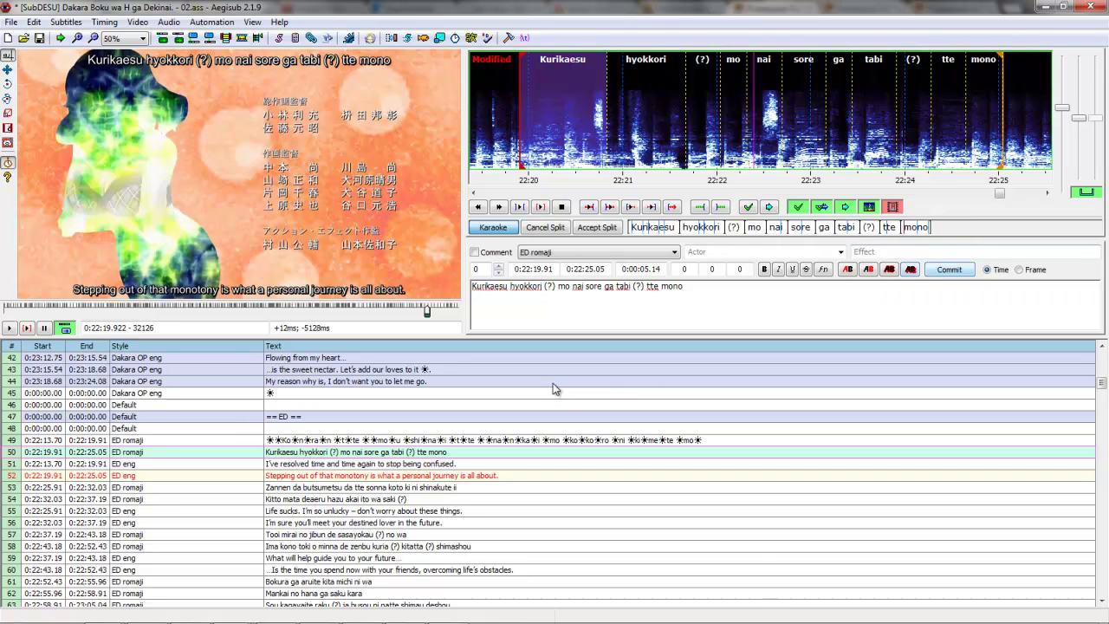
key(Return)
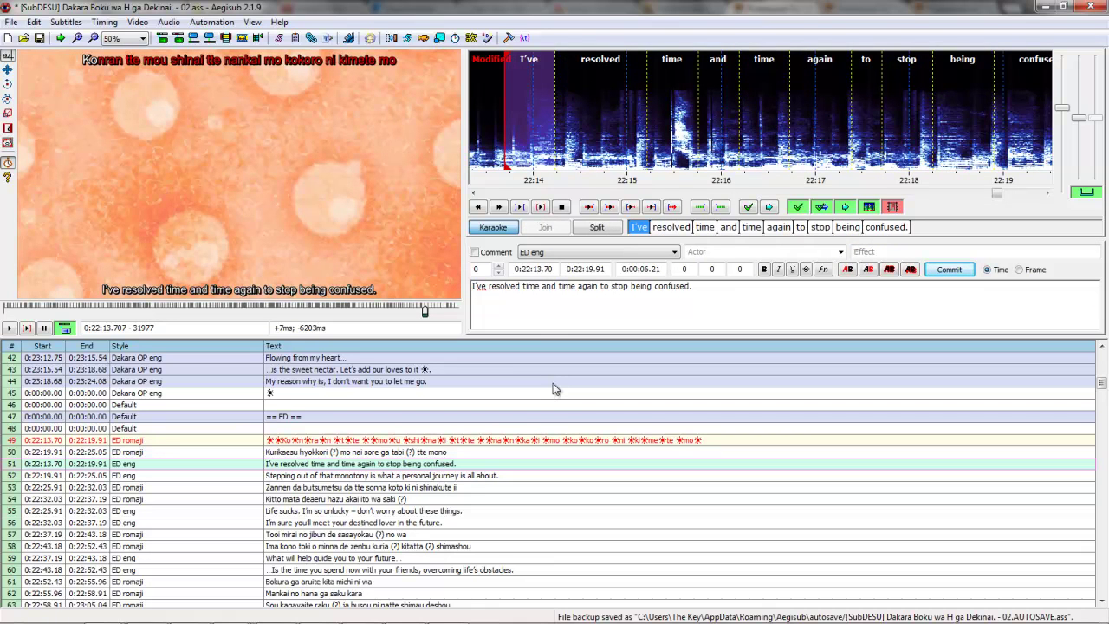
key(Up)
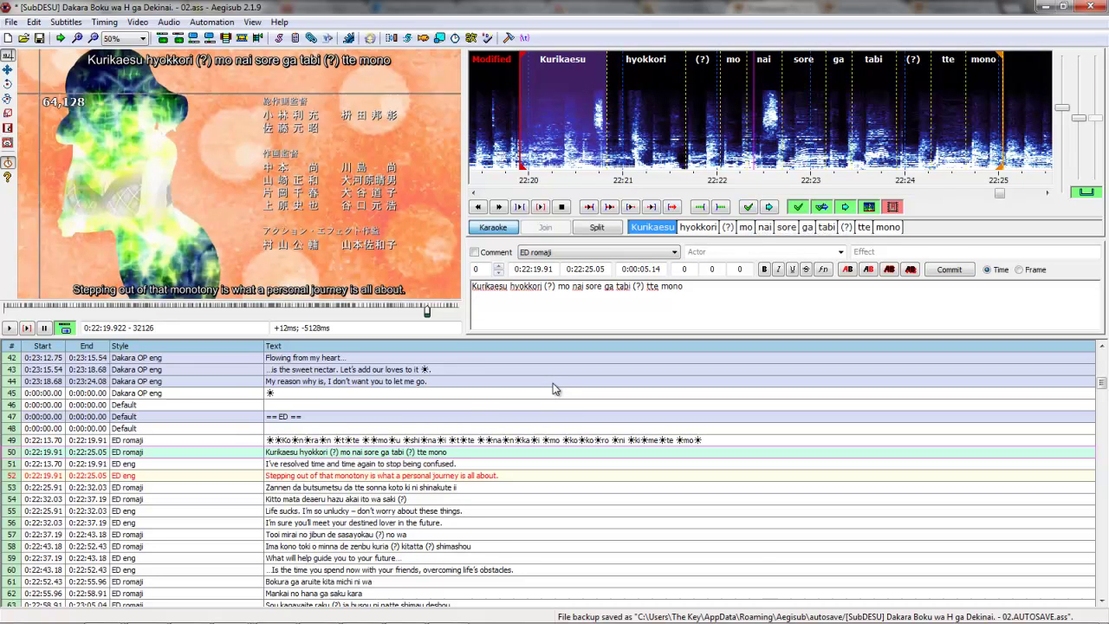
key(g)
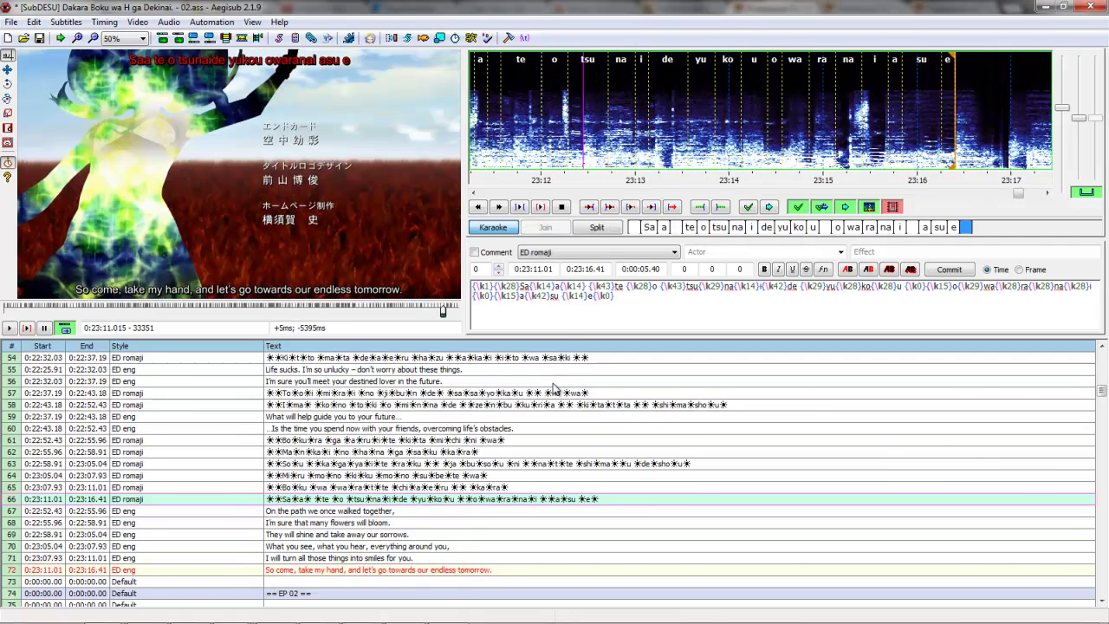
Step: Review the split romaji lines of the opening and ending songs, returning to the first ED romaji line, 49
key(Up)
key(Up)
key(Up)
scroll(553, 389, up, 10)
scroll(554, 389, up, 4)
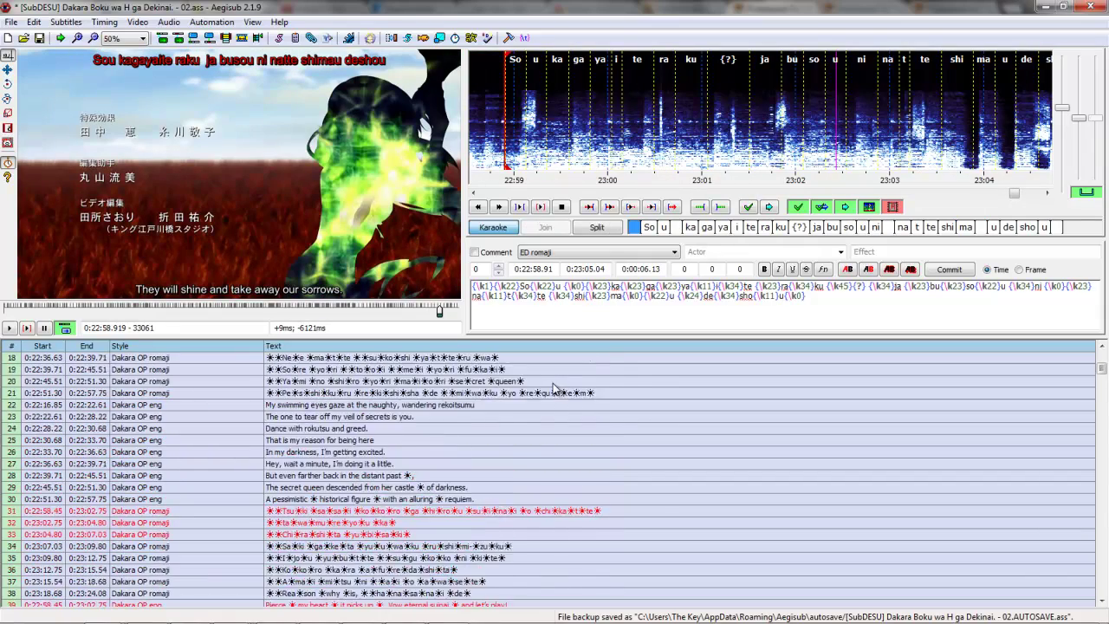
scroll(554, 388, down, 10)
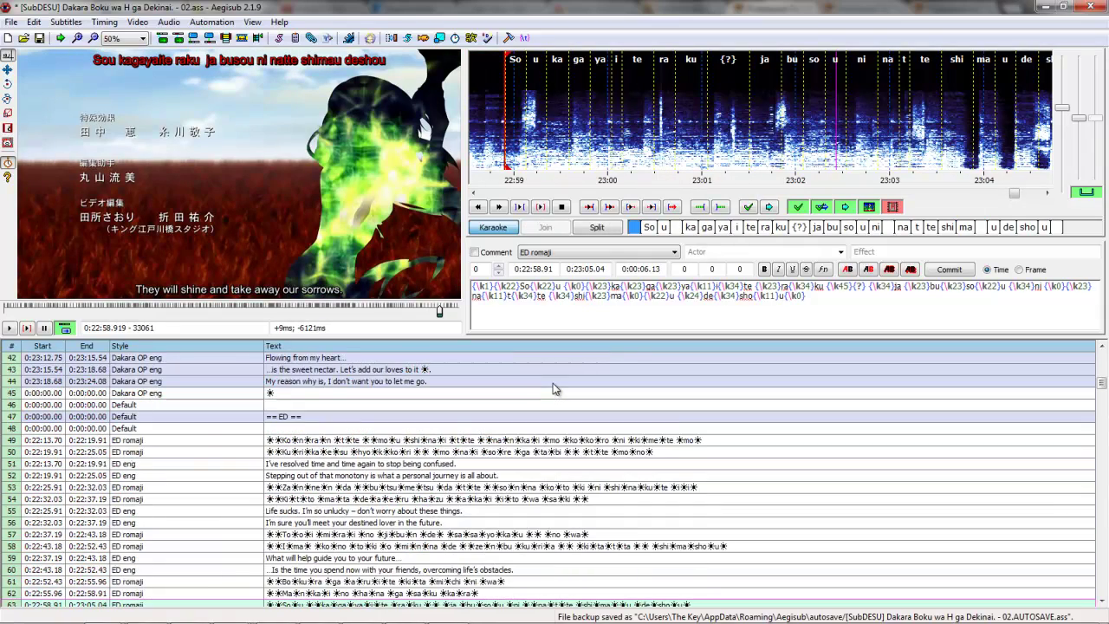
key(Up)
key(Up)
key(Up)
key(Up)
key(Up)
key(Up)
key(Up)
key(Up)
key(Up)
key(Up)
key(Up)
key(Up)
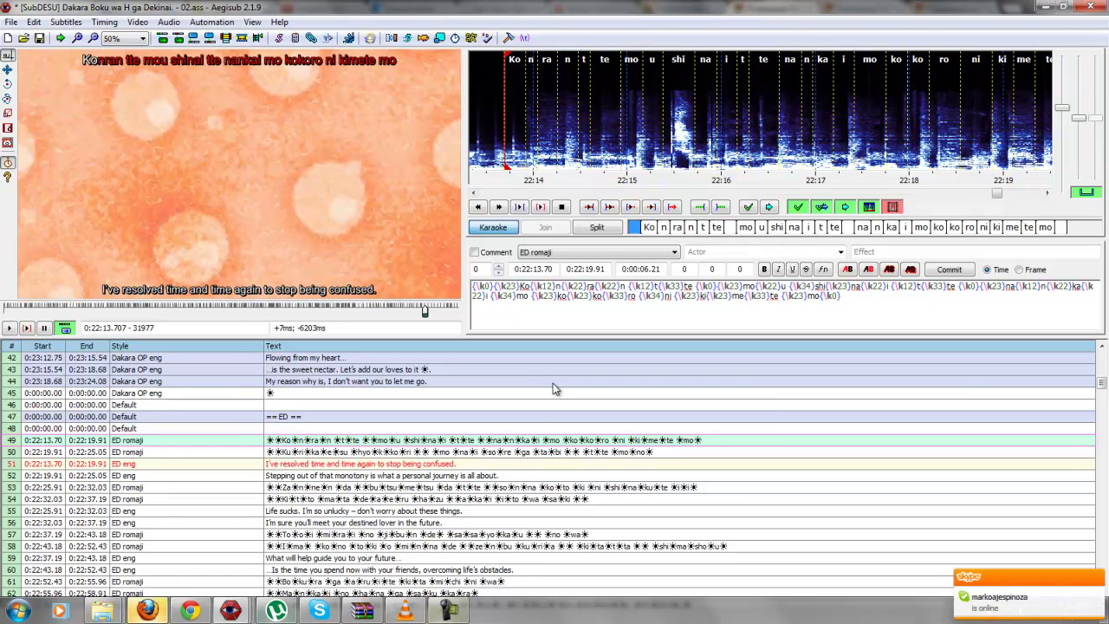
Step: Retime the start of "shinai" in line 49, setting "u" to 35, "shi" to 15 and "na" to 29
key(s)
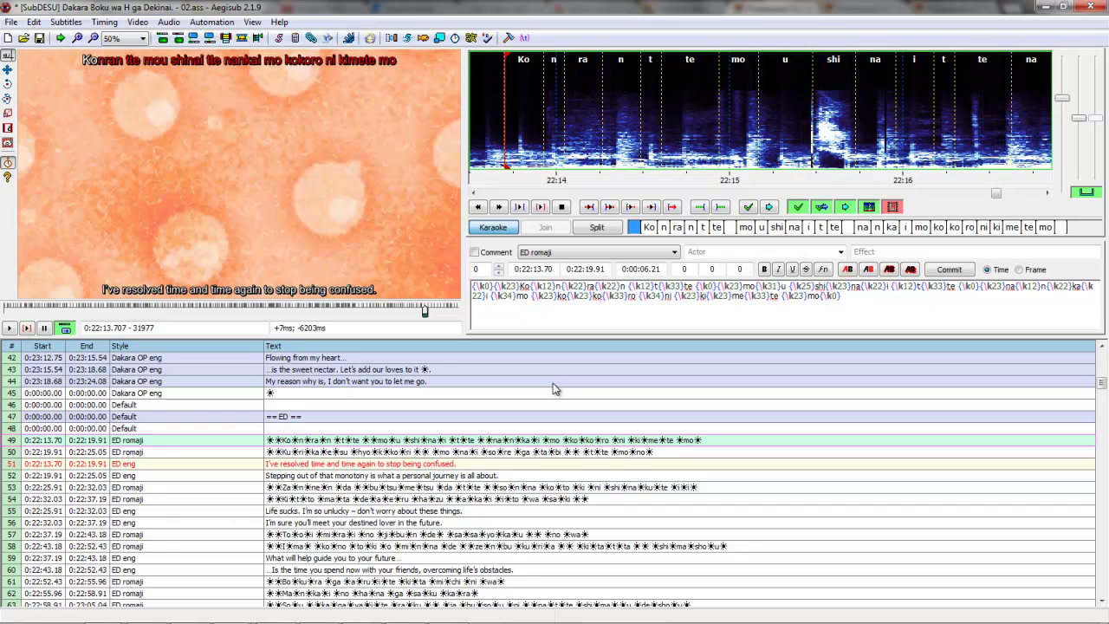
key(Return)
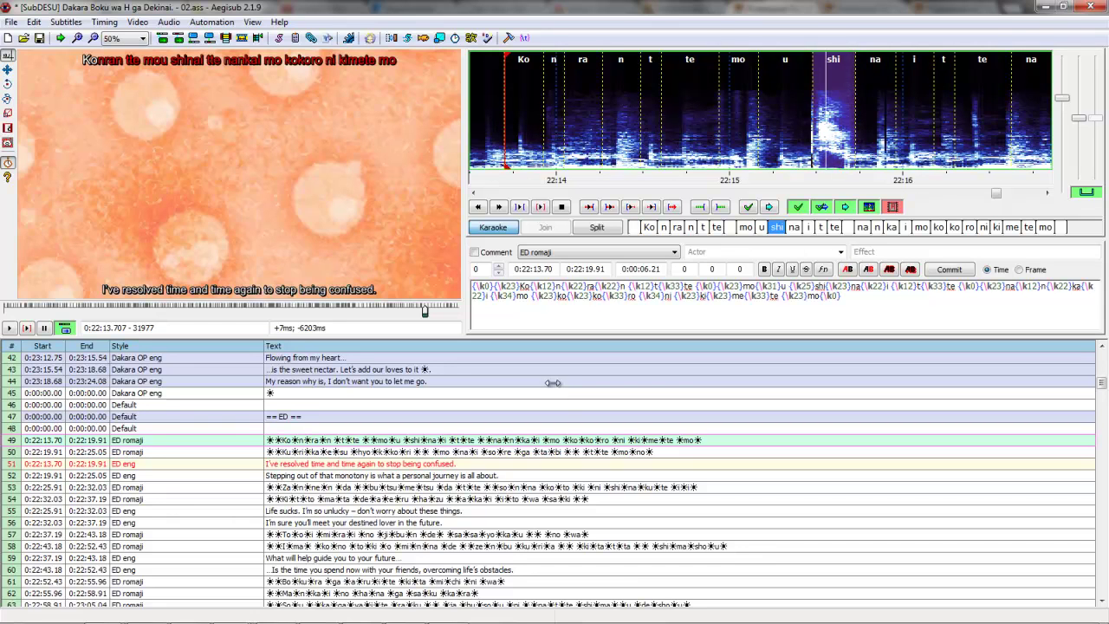
key(Right)
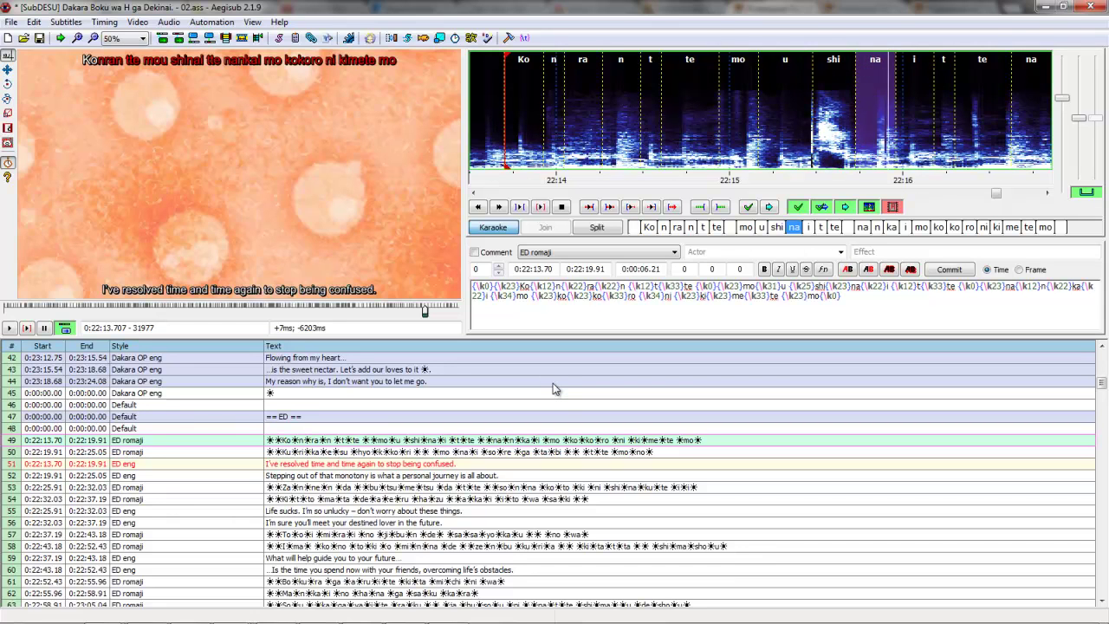
key(Left)
key(Return)
key(KP_Subtract)
key(Right)
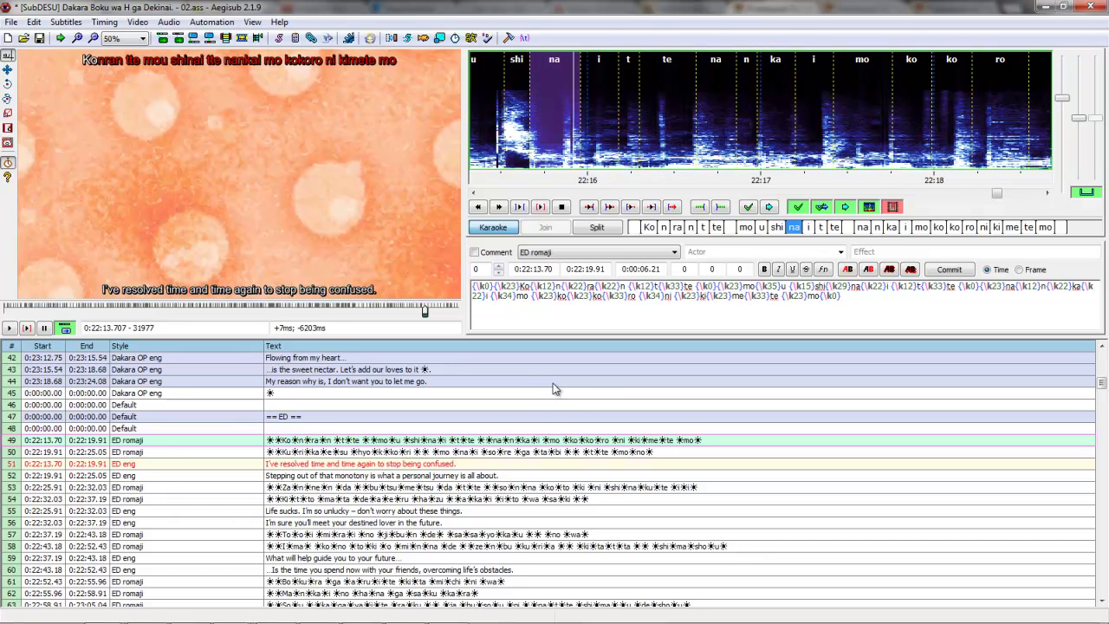
Step: Adjust the syllables of "shinai" against the audio to "shi" 18, "na" 32 and "i" 16
key(Right)
key(KP_Subtract)
key(Left)
key(KP_Subtract)
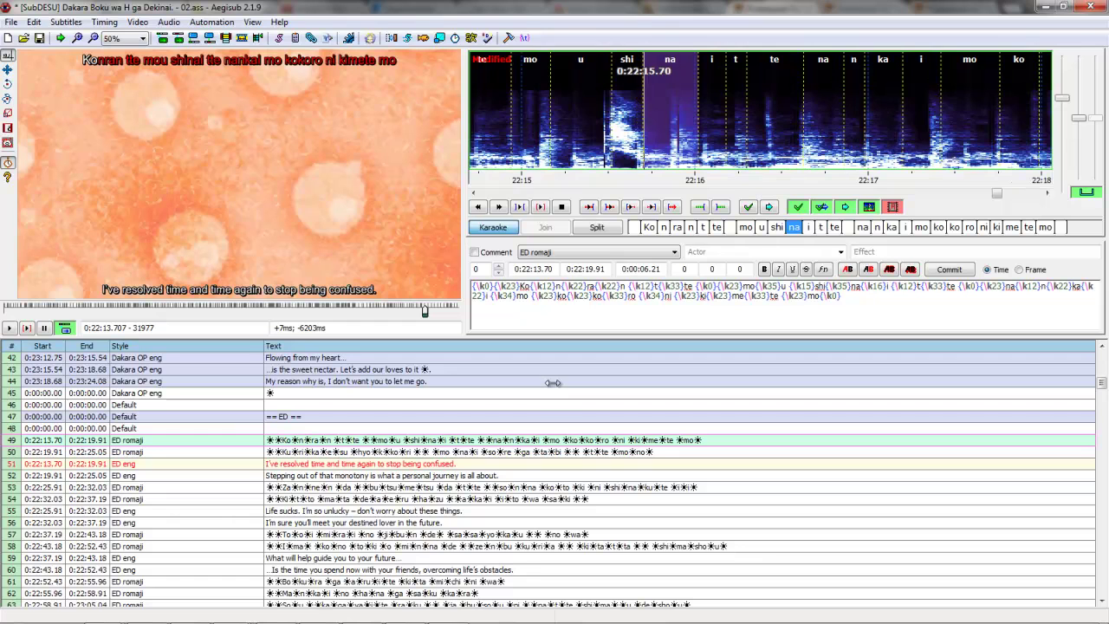
key(Return)
key(Right)
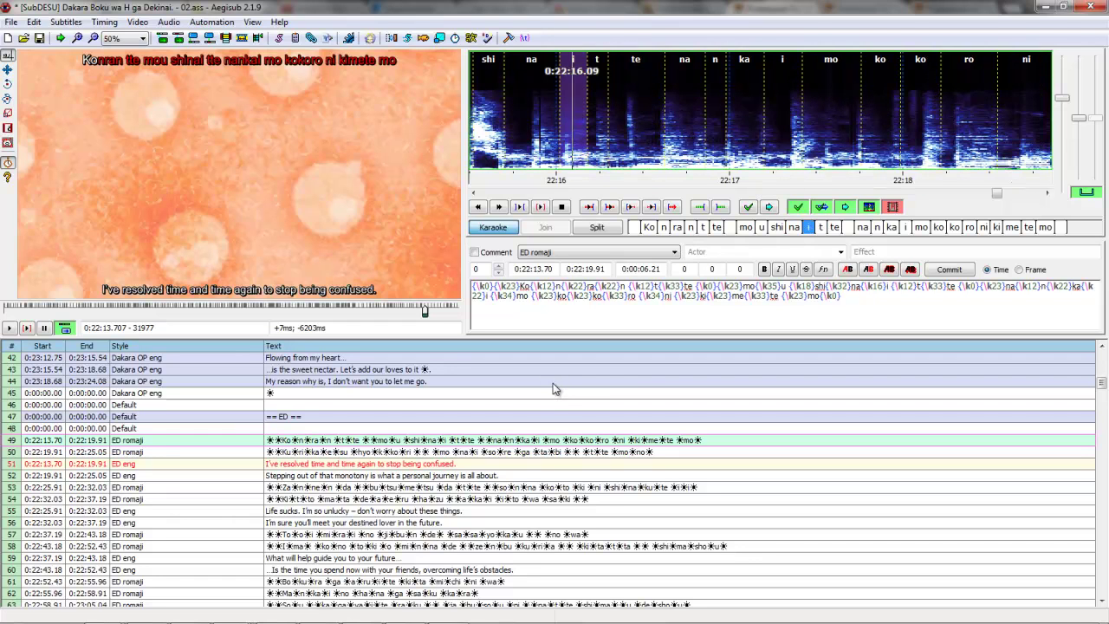
Step: Shift the boundary inside the "tte" after "shinai" so "t" lasts 23 and "te" lasts 22
key(Right)
key(Right)
key(KP_Subtract)
key(KP_Subtract)
key(KP_Subtract)
key(KP_Subtract)
key(KP_Subtract)
key(KP_Subtract)
key(KP_Subtract)
key(KP_Subtract)
key(KP_Subtract)
key(KP_Subtract)
key(KP_Subtract)
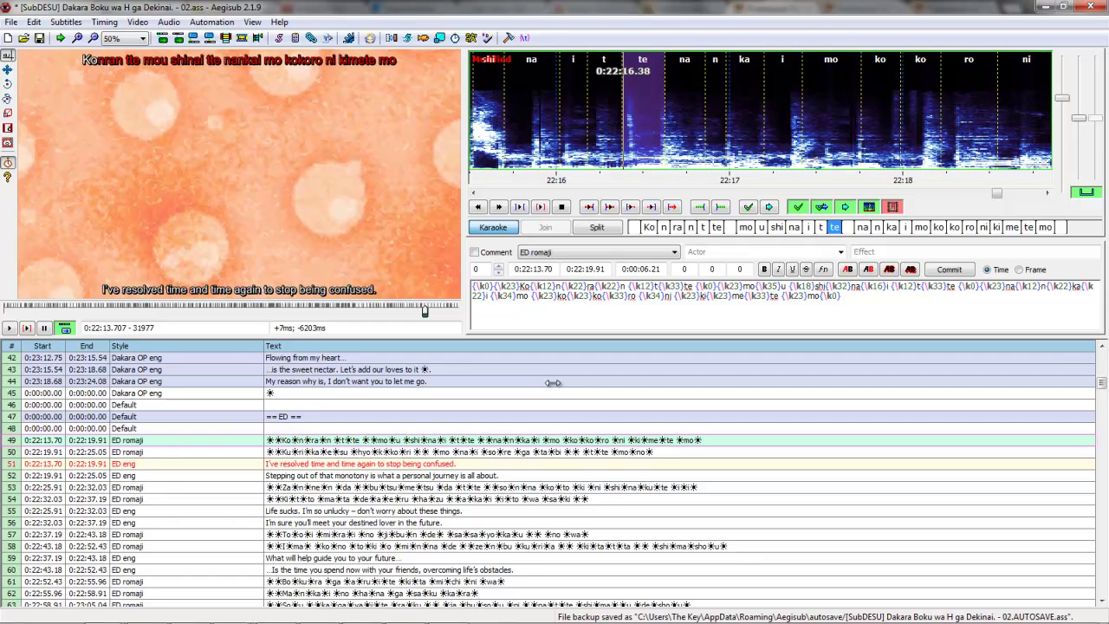
key(Return)
key(Left)
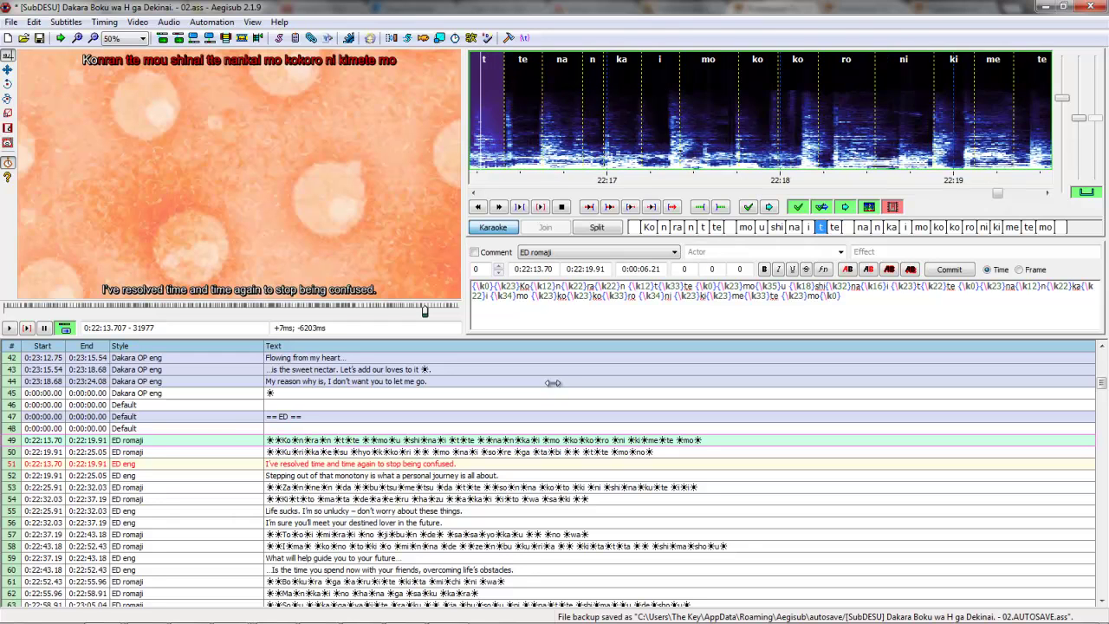
Step: Delay the start of the "tte" after "shinai", setting "i" to 26 and "t" to 13
key(KP_Subtract)
key(KP_Subtract)
key(KP_Subtract)
key(KP_Subtract)
key(KP_Subtract)
key(KP_Subtract)
key(KP_Subtract)
key(KP_Subtract)
key(KP_Subtract)
key(KP_Subtract)
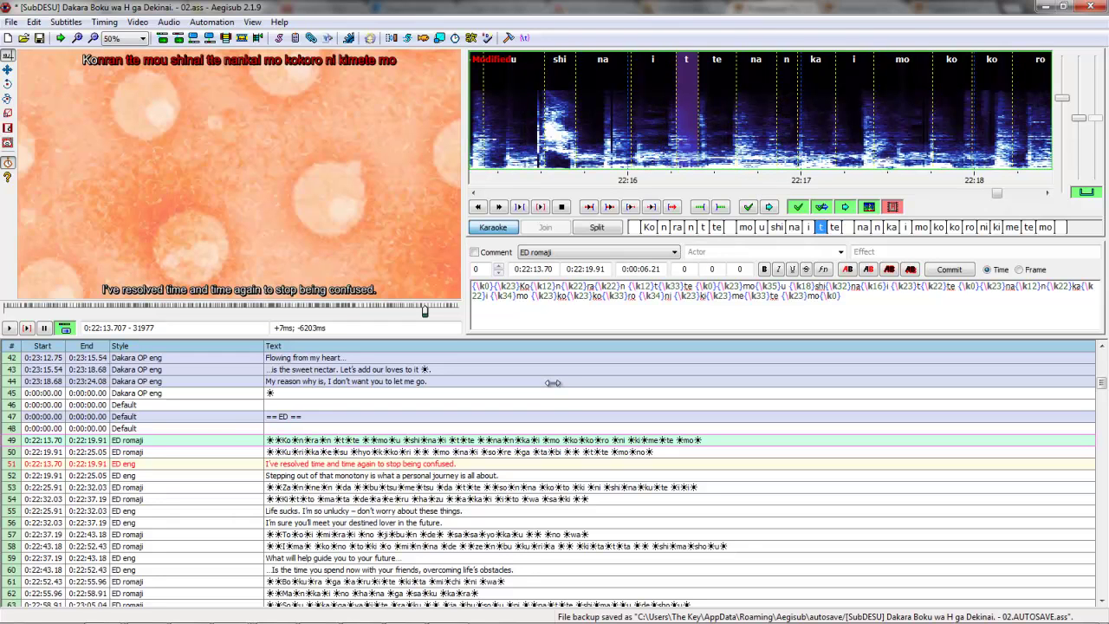
key(Return)
key(Left)
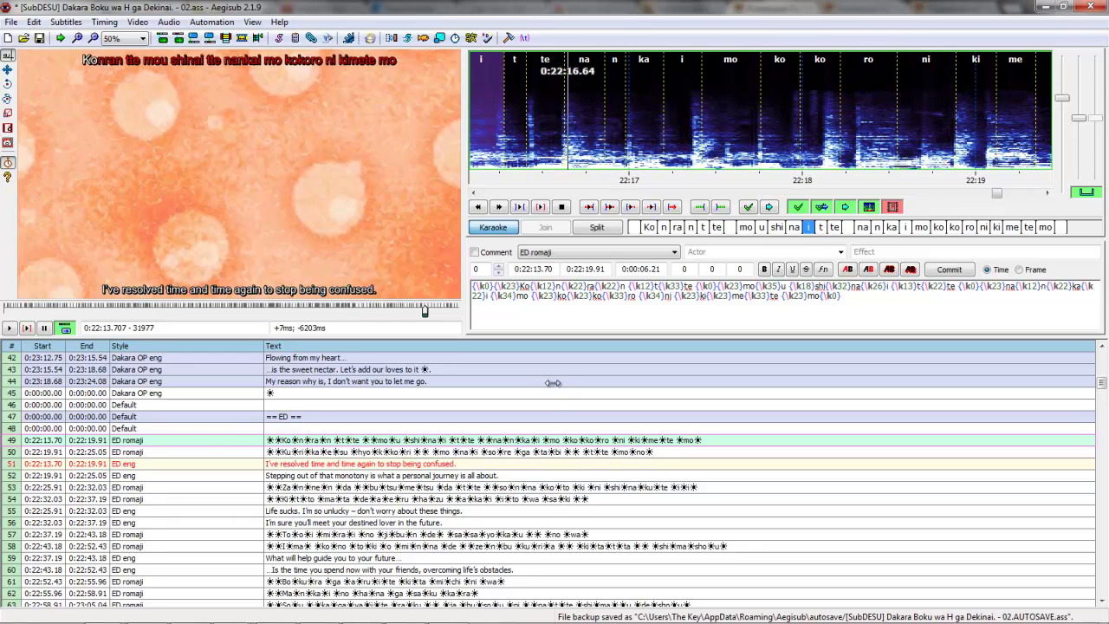
Step: Replay line 49 from its start and retime "mou" so "mo" lasts 43 and "u" lasts 15
key(r)
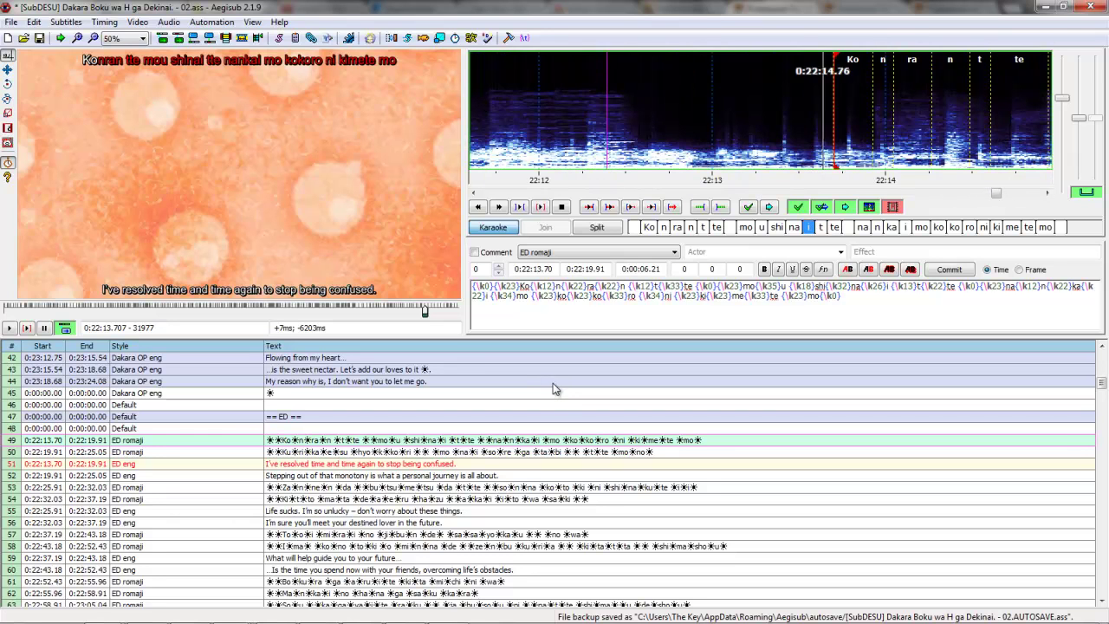
key(Left)
key(Left)
key(Left)
key(Left)
key(Left)
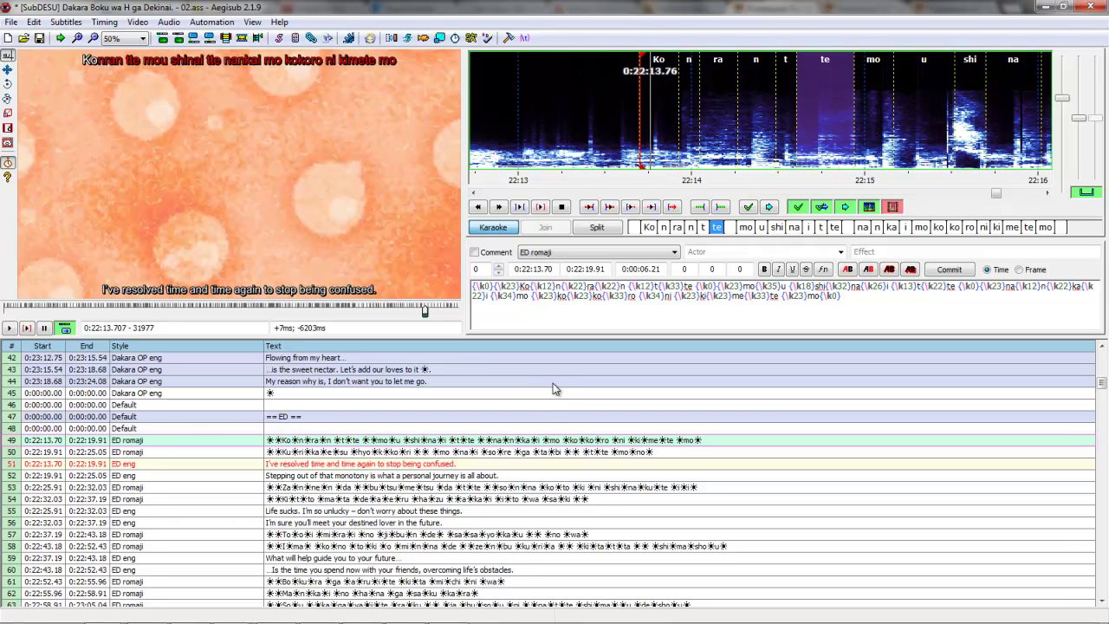
key(Right)
key(Right)
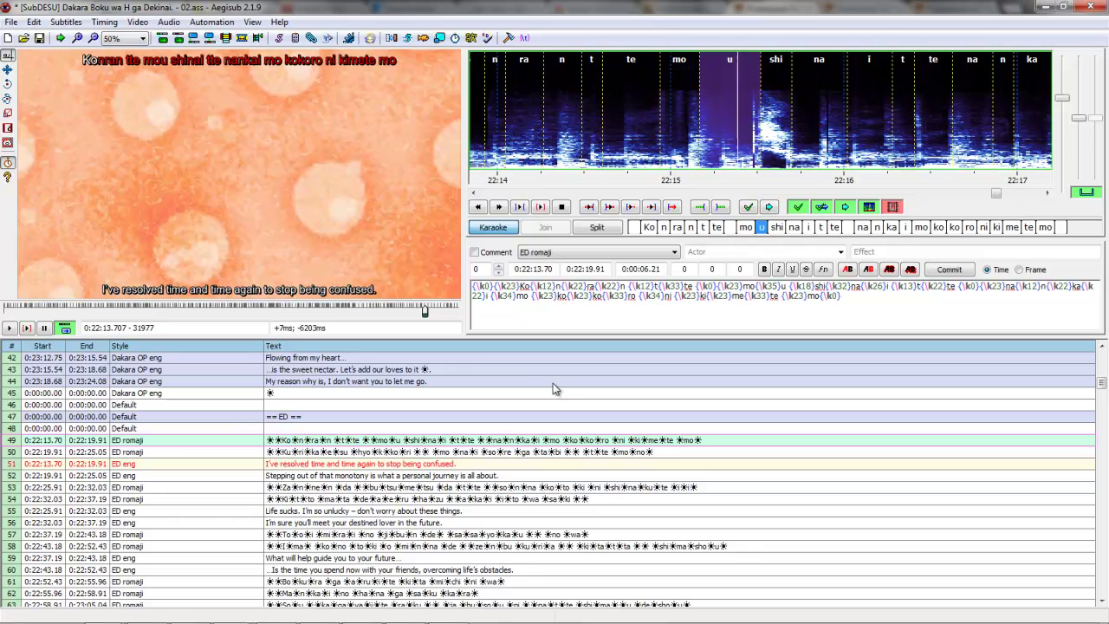
drag(700, 104, 735, 104)
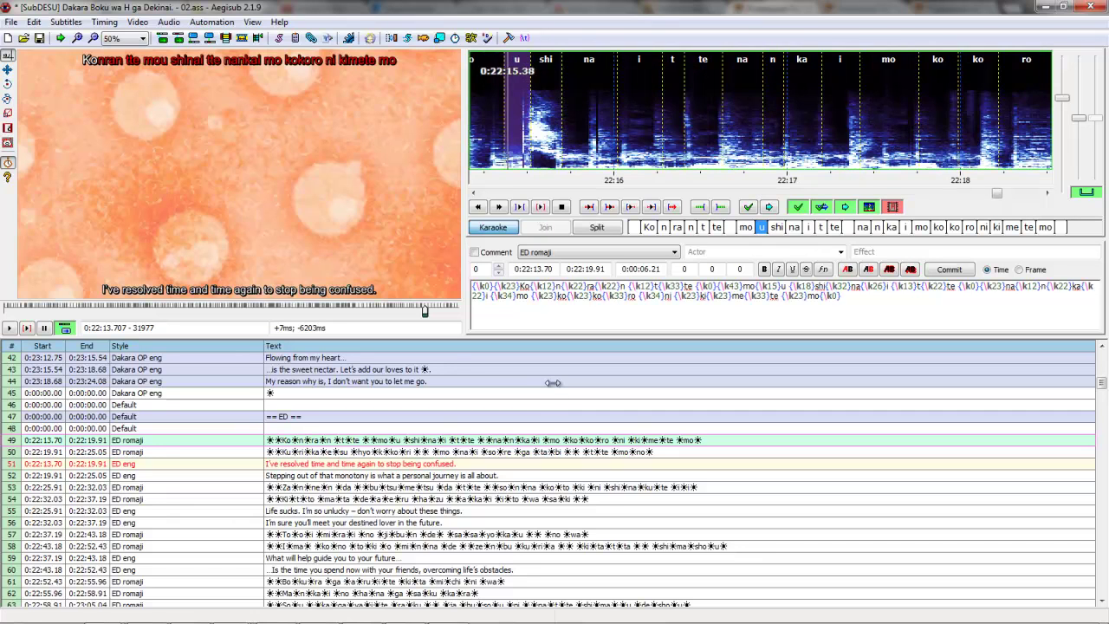
key(Return)
Step: Lengthen the empty syllable before "mou" to 44 and set "mo" to 19 and "u" to 6
key(Left)
drag(618, 104, 598, 104)
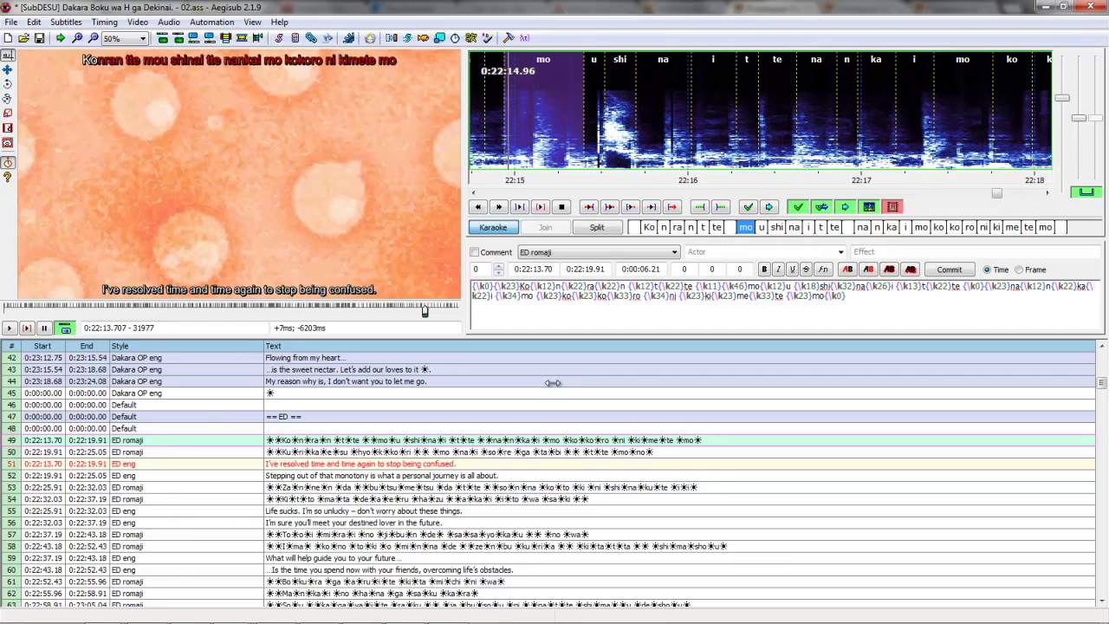
key(Return)
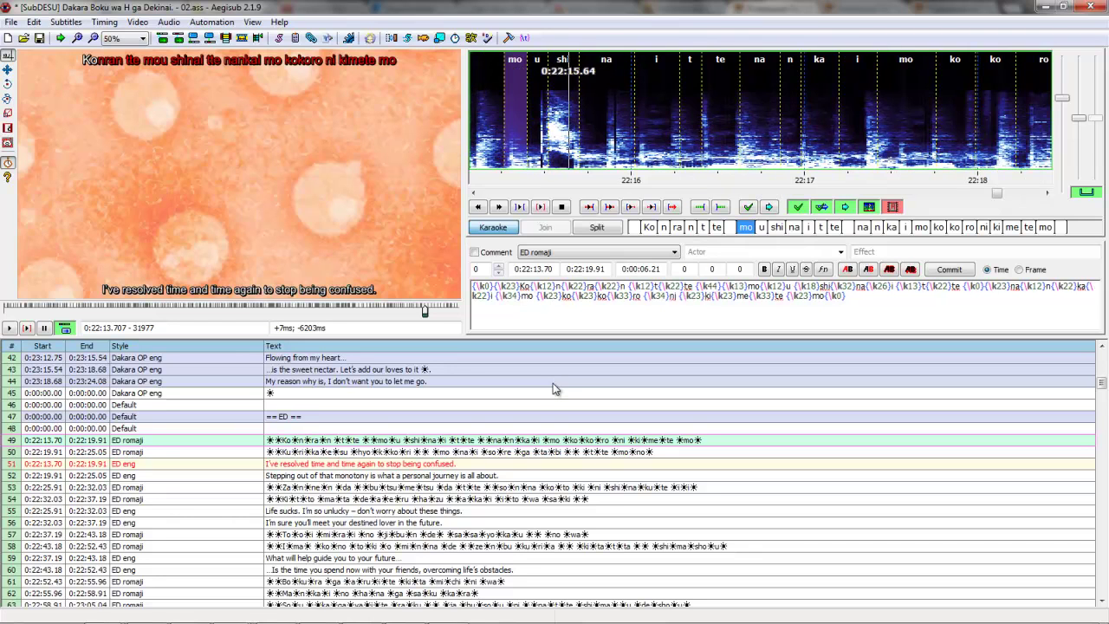
key(Right)
drag(528, 104, 538, 104)
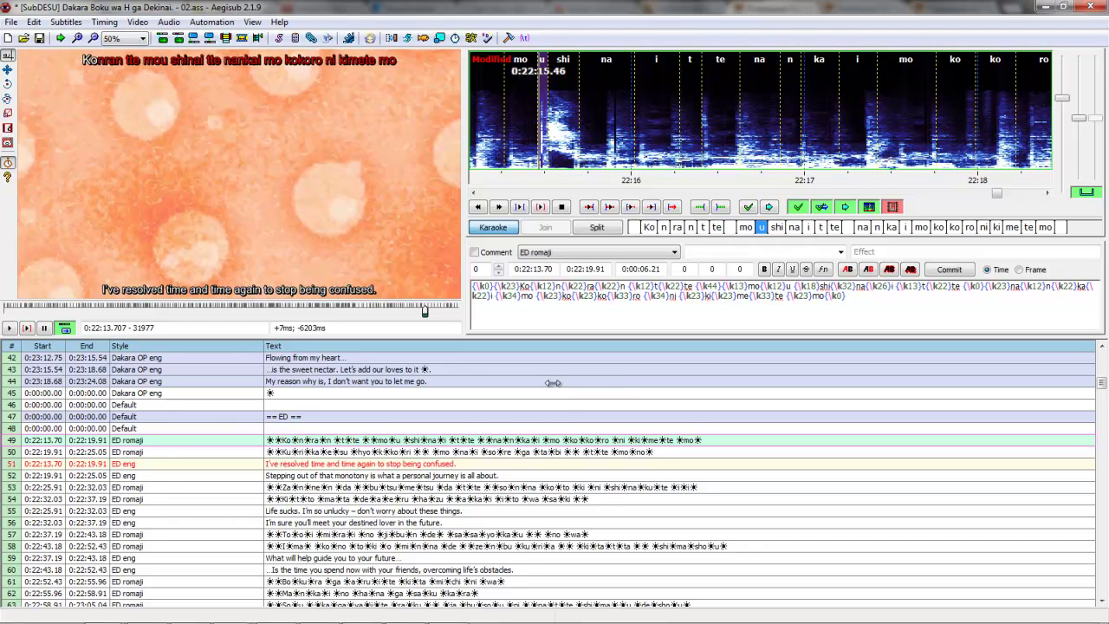
key(Return)
key(Left)
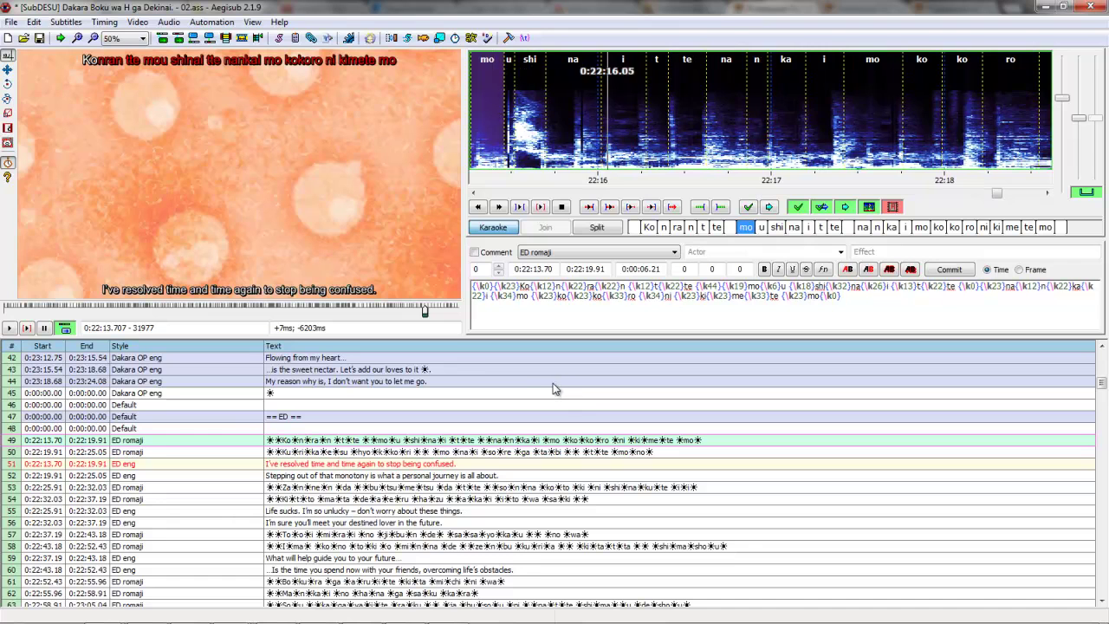
Step: Retime the first "tte" so "te" lasts 35, with an empty syllable of 20 before "mou"
key(Left)
drag(589, 104, 630, 104)
key(Return)
key(Left)
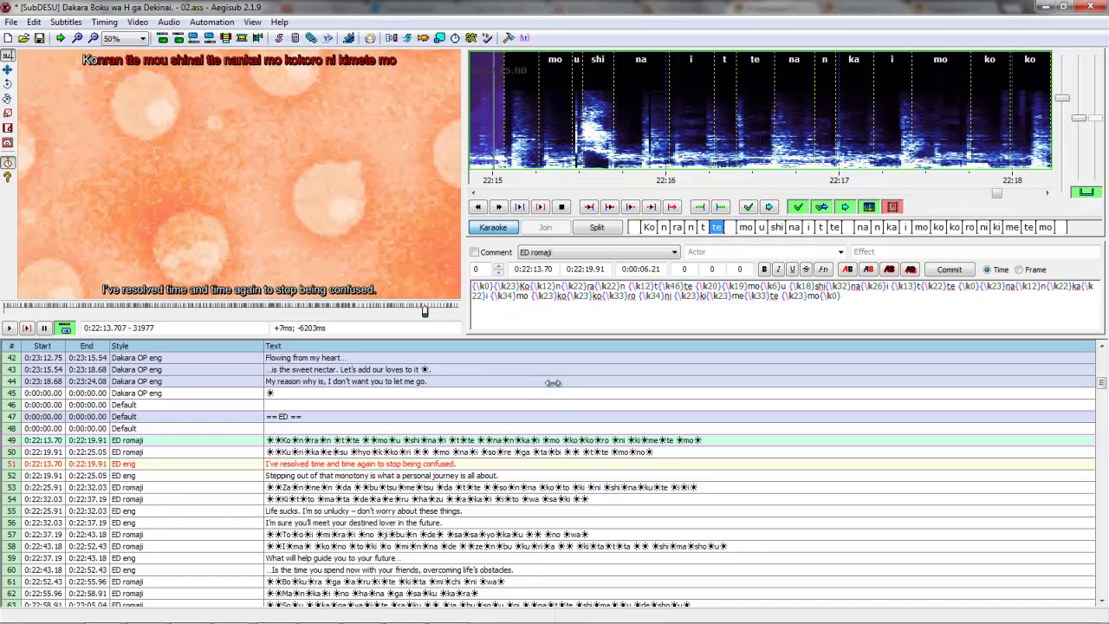
drag(812, 104, 834, 104)
key(Return)
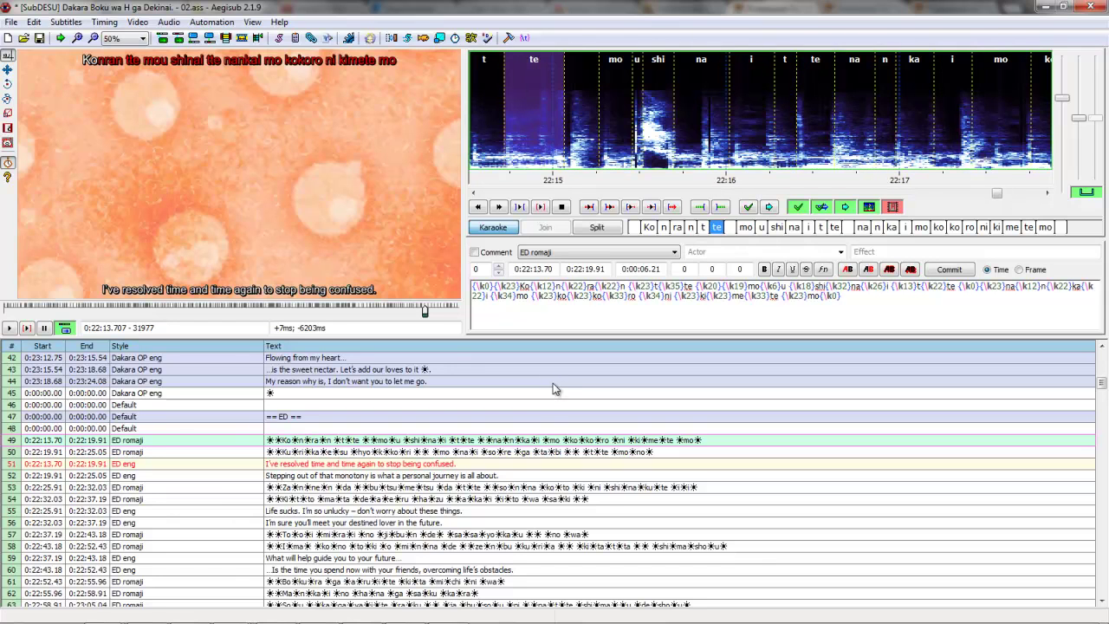
Step: Fine-tune the start of the first "tte", setting the "n" before it to 38, "t" to 11 and "te" to 31
key(Left)
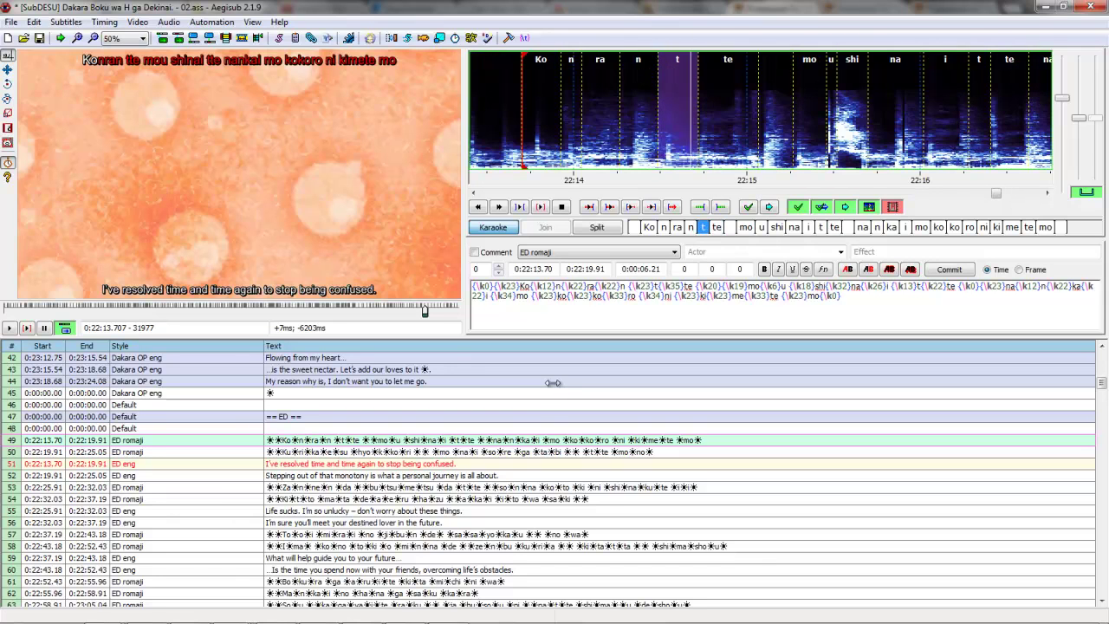
drag(695, 104, 684, 104)
key(Return)
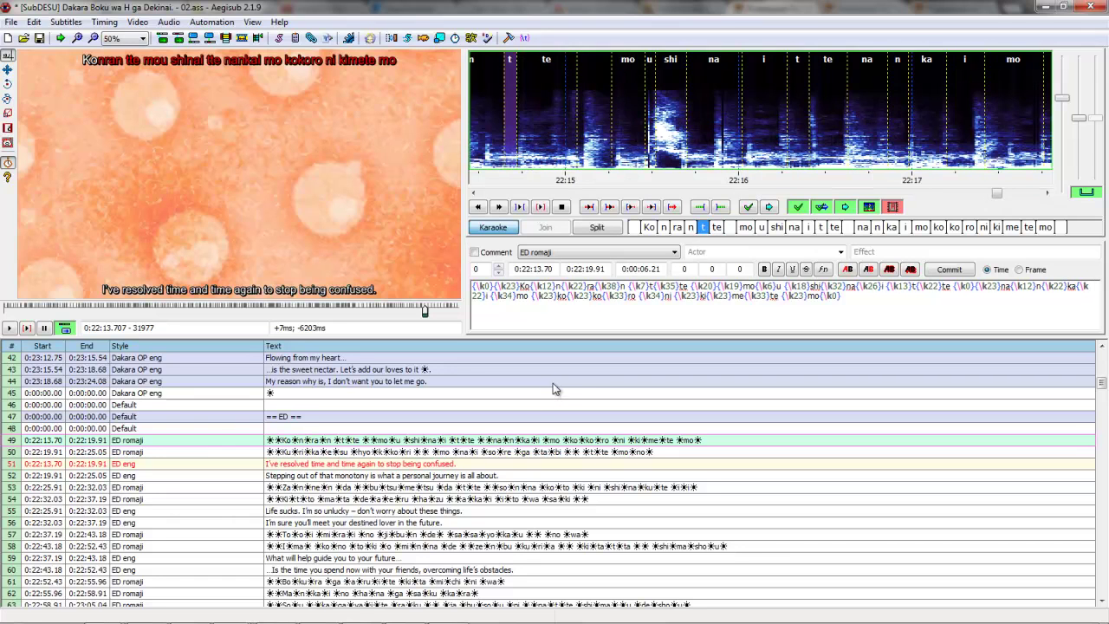
drag(517, 104, 523, 104)
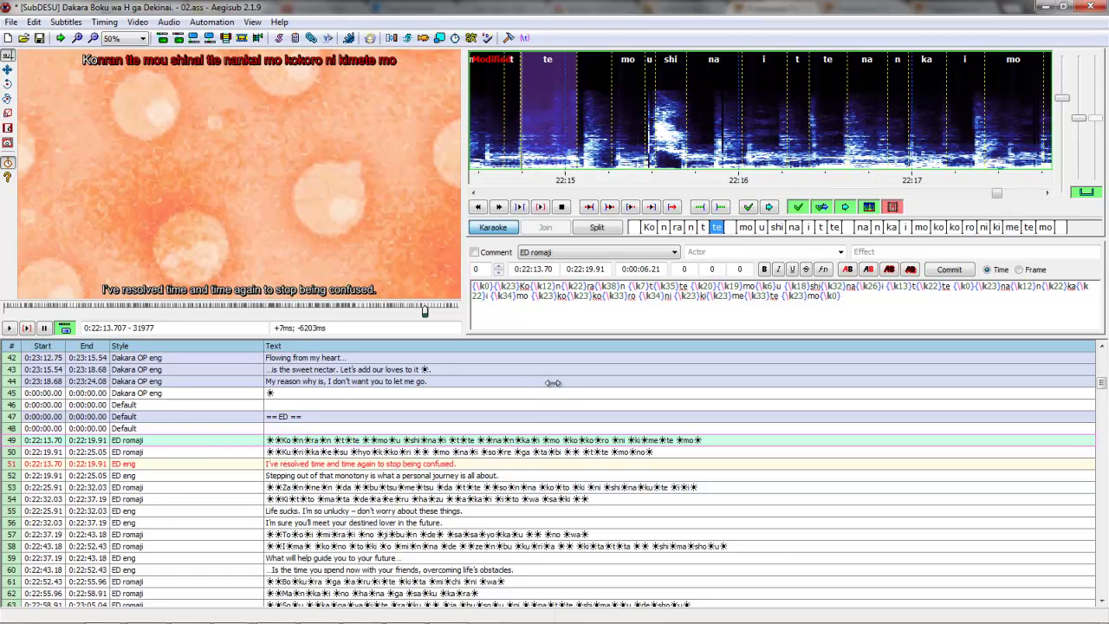
key(Return)
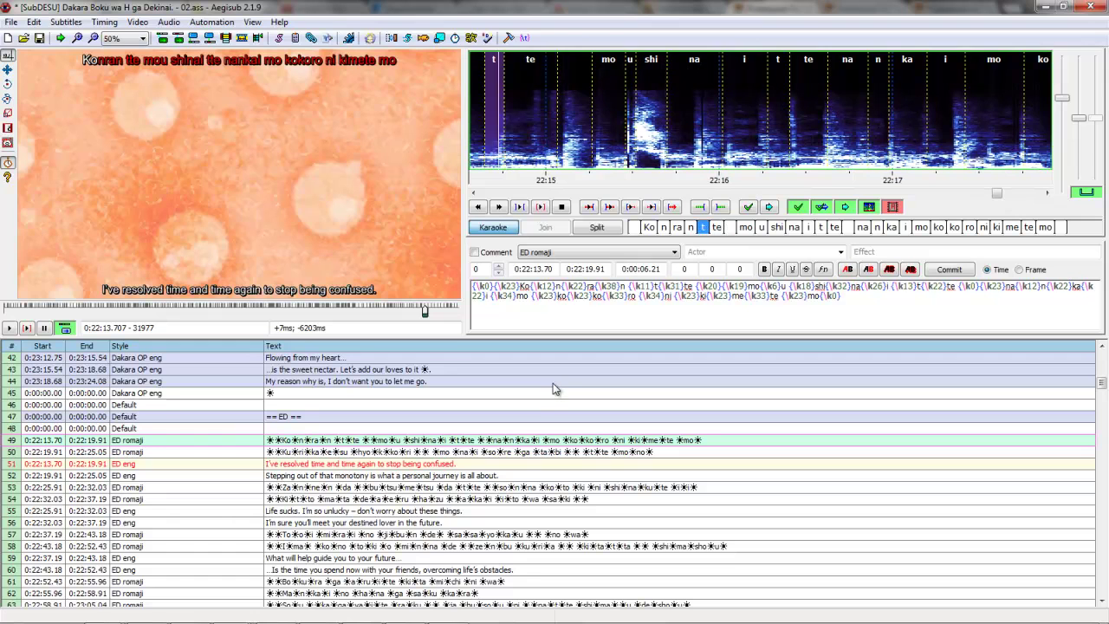
Step: Retime the end of "Konran" in line 49 so "n" lasts 11, with the first "tte" at "t" 9 and "te" 33
click(503, 113)
key(Left)
drag(632, 112, 674, 113)
key(Return)
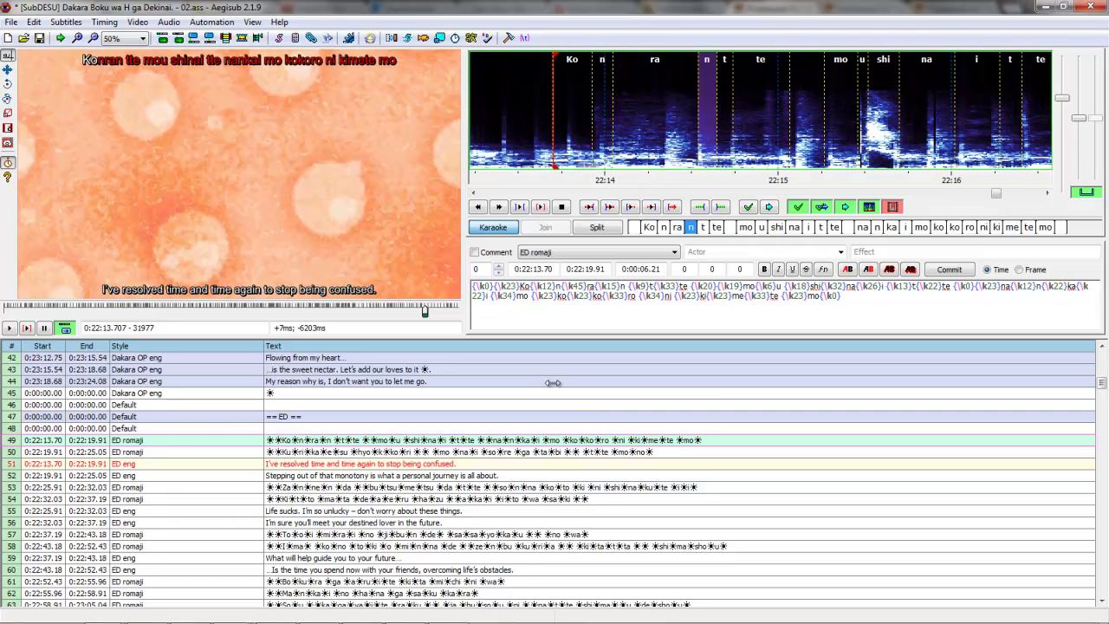
key(Return)
Step: Retime the opening of line 49 to a leading empty syllable of 23, "Ko" 22, "n" 19 and "ra" 20
drag(612, 112, 660, 112)
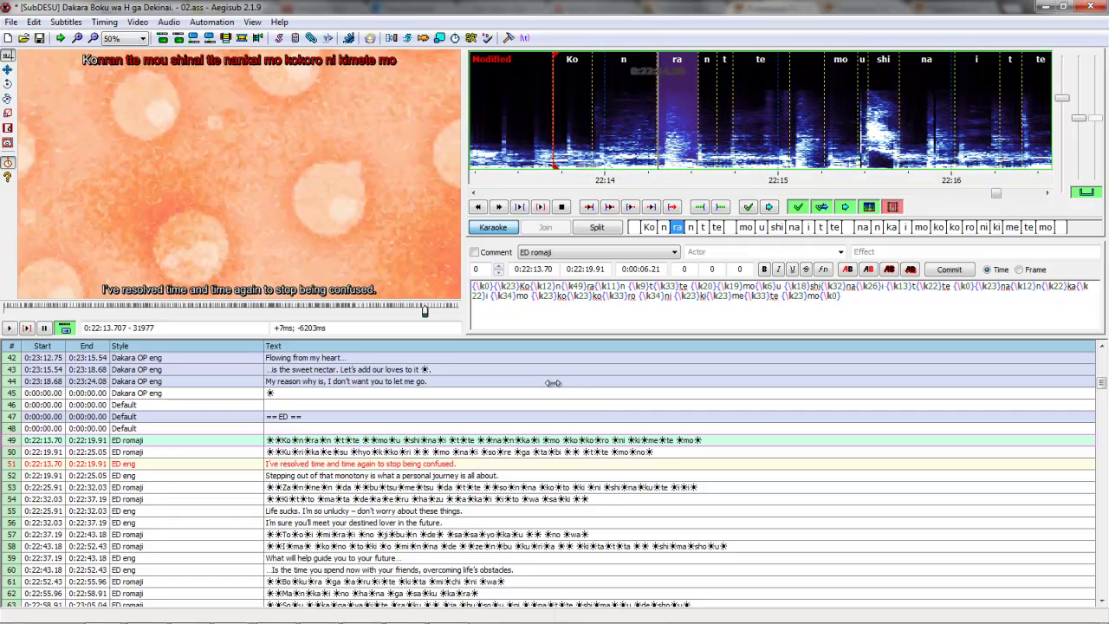
key(Return)
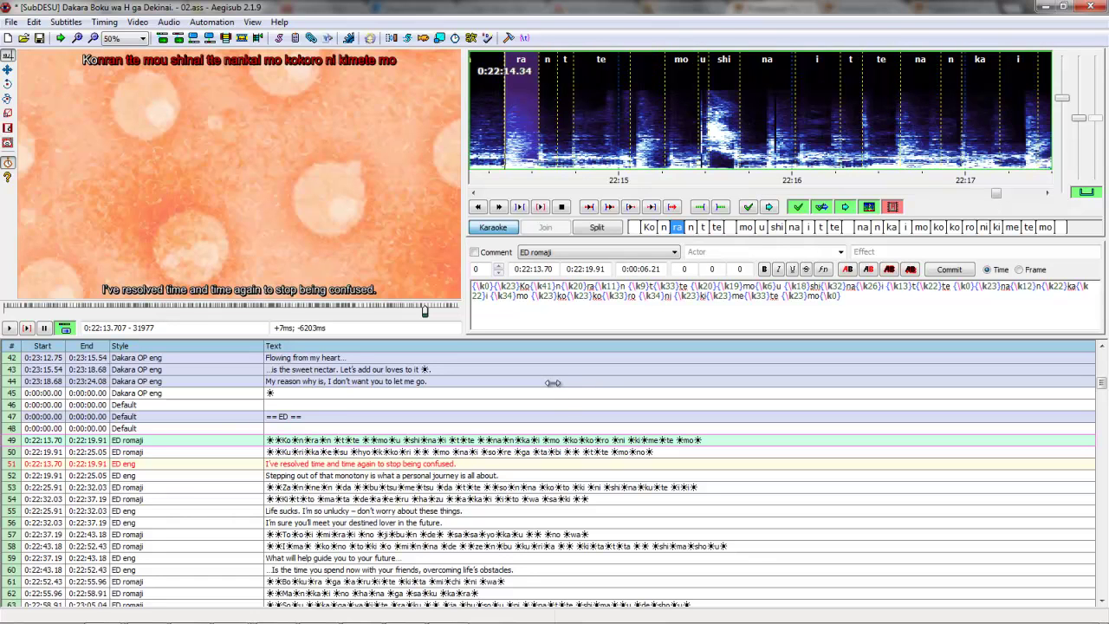
key(Left)
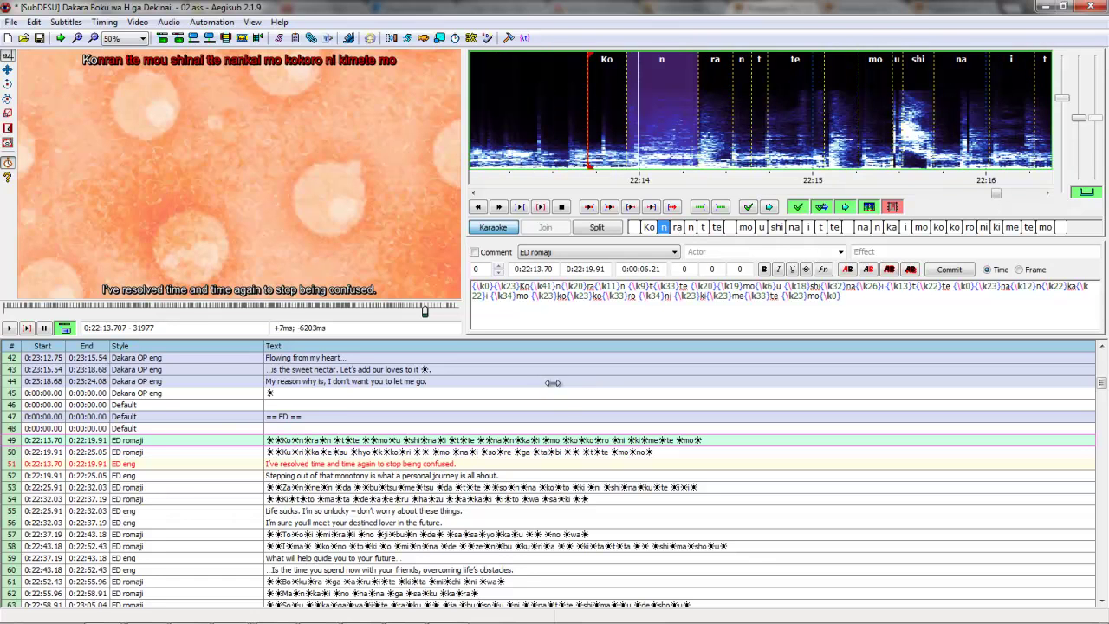
mouse_move(635, 112)
mouse_down()
mouse_move(684, 112)
mouse_move(656, 112)
mouse_up()
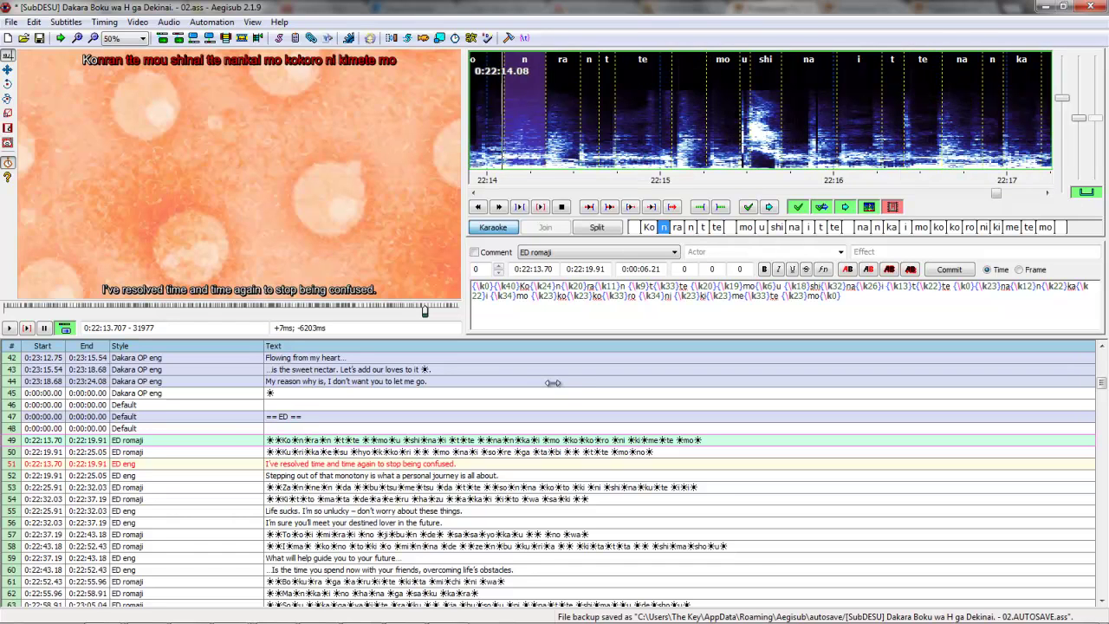
key(Left)
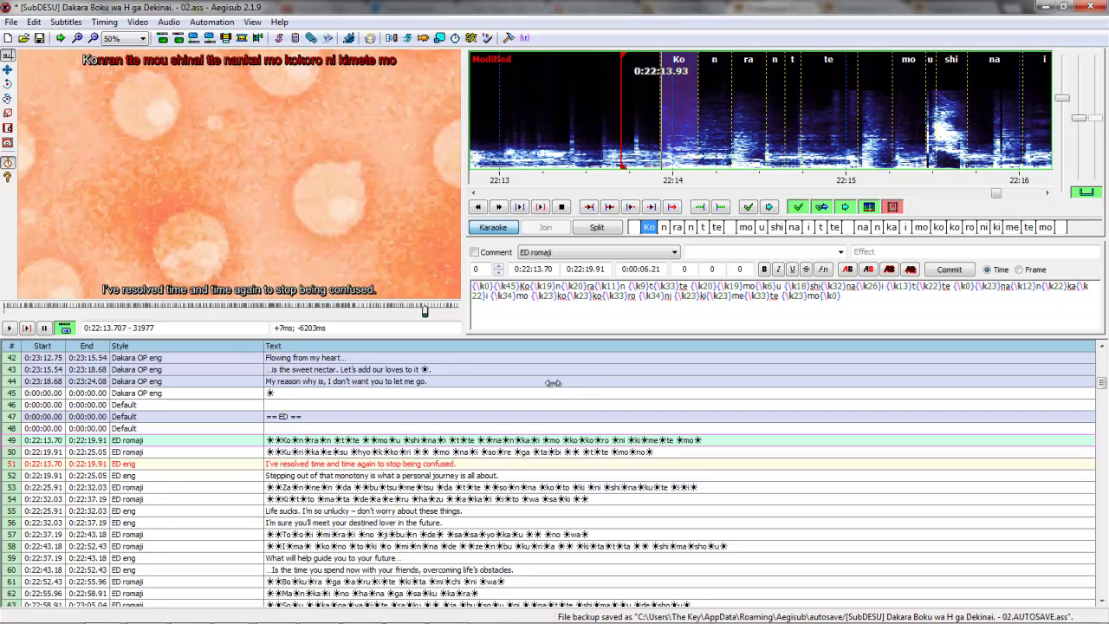
key(Return)
Step: Listen to the syllables of line 49 one by one from the "n" of "Kon" through "nankai" to check their timing
key(Right)
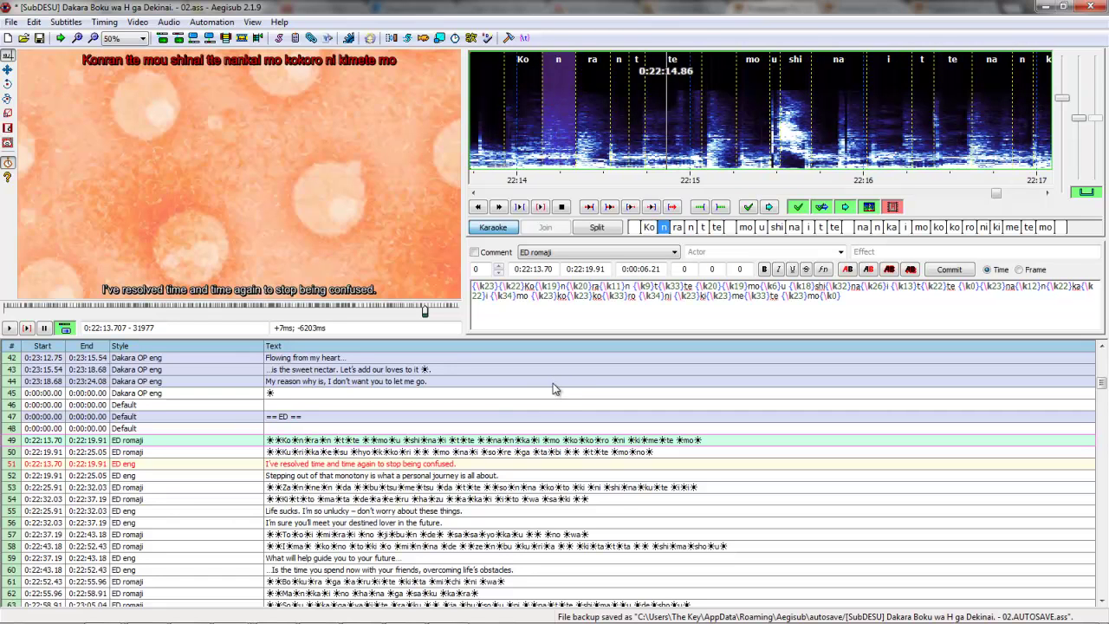
key(Right)
key(Right)
key(Right)
key(Right)
key(Right)
key(Right)
key(Right)
key(Right)
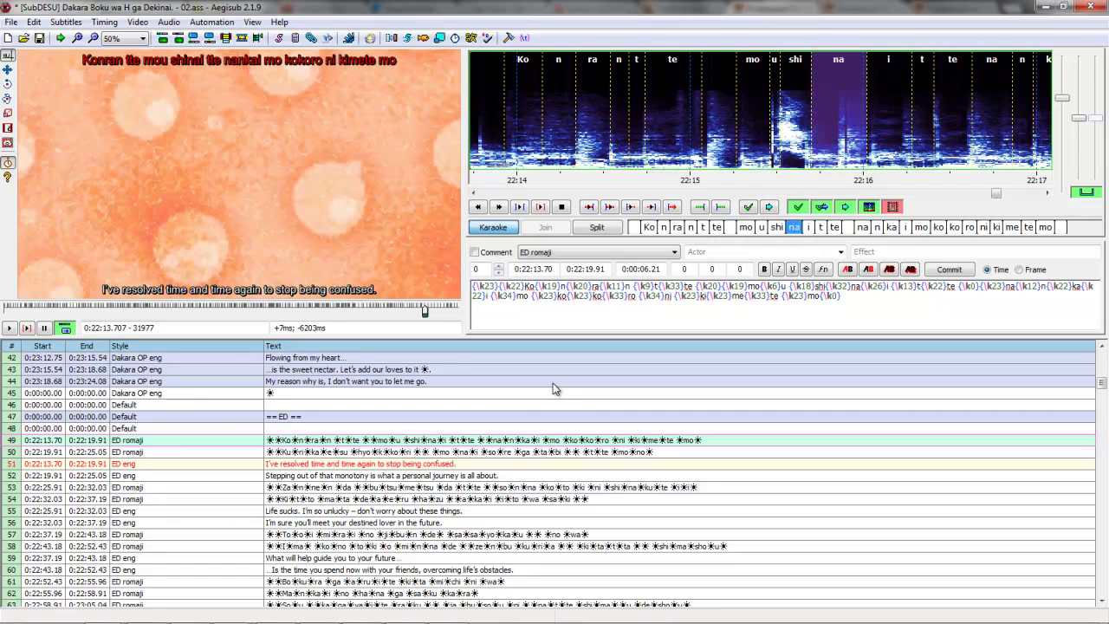
key(Right)
key(Right)
key(Right)
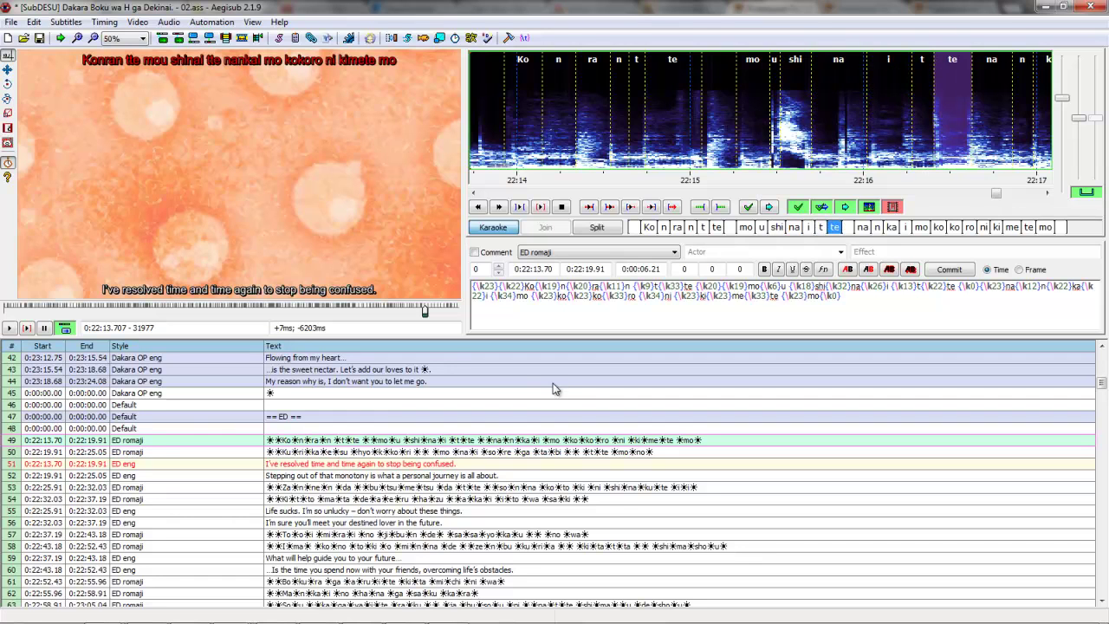
key(Right)
key(Right)
key(Right)
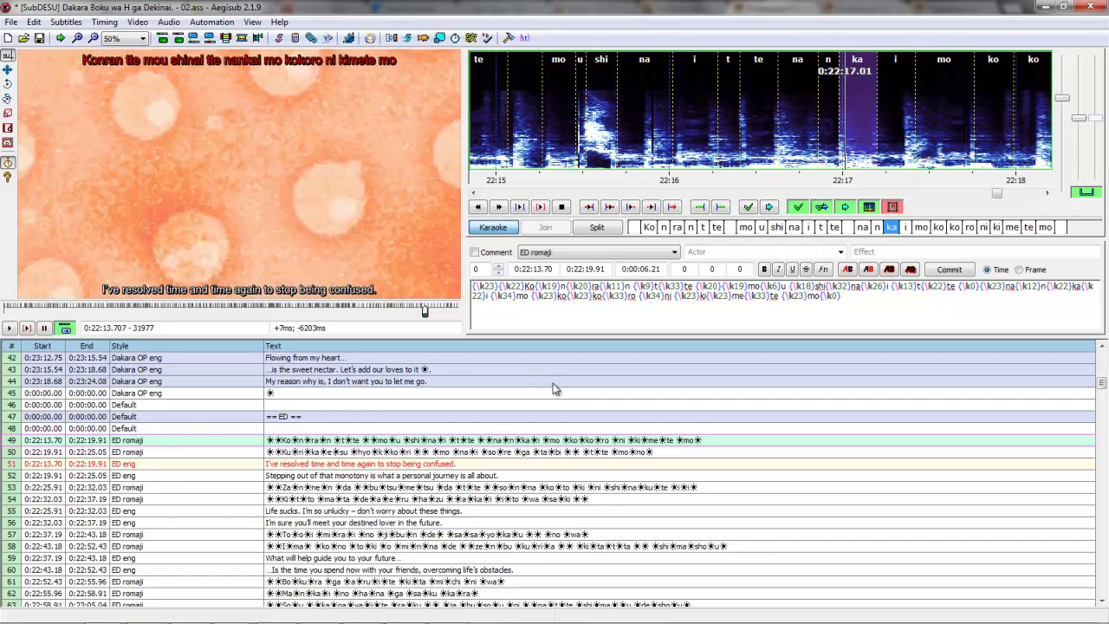
key(Right)
Step: Retime the end of "nankai mo" so "i" lasts 16 and "mo" lasts 5
key(Right)
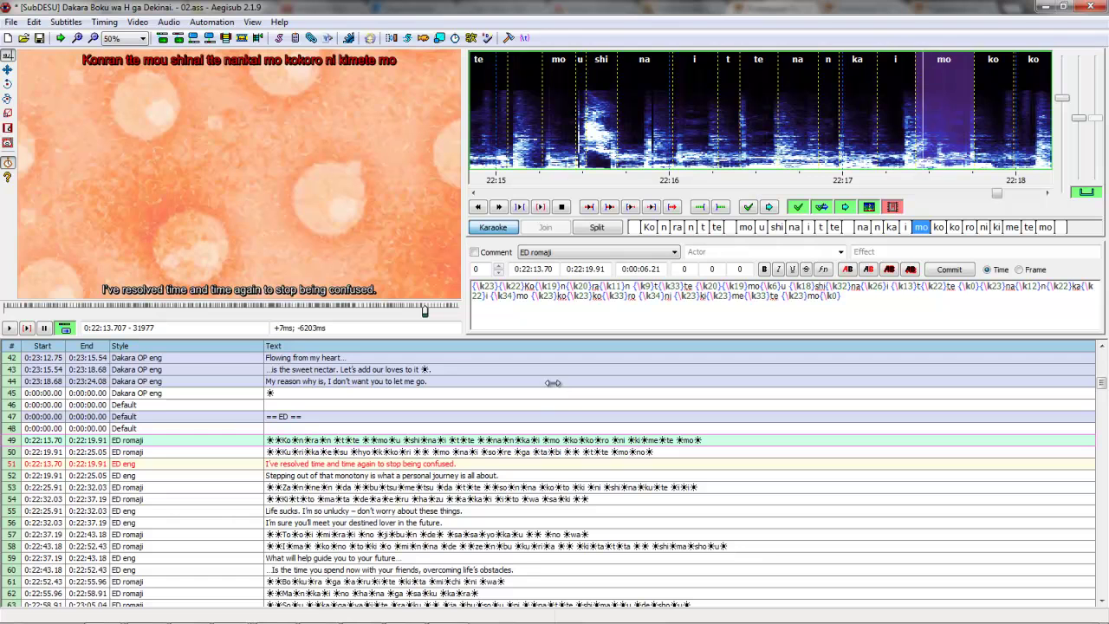
key(KP_Add)
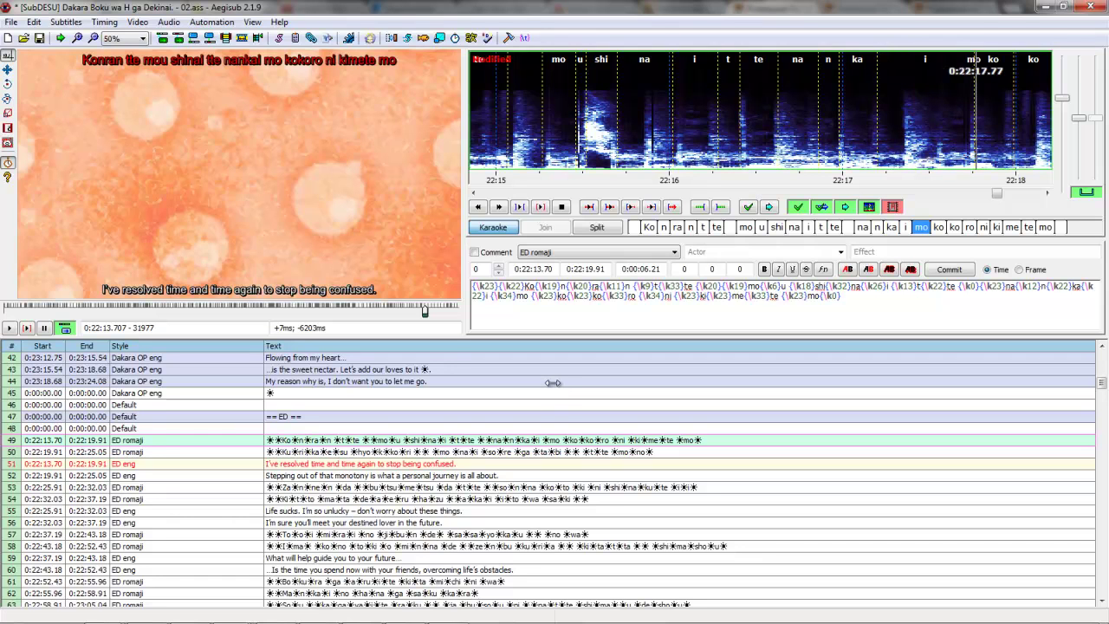
key(Return)
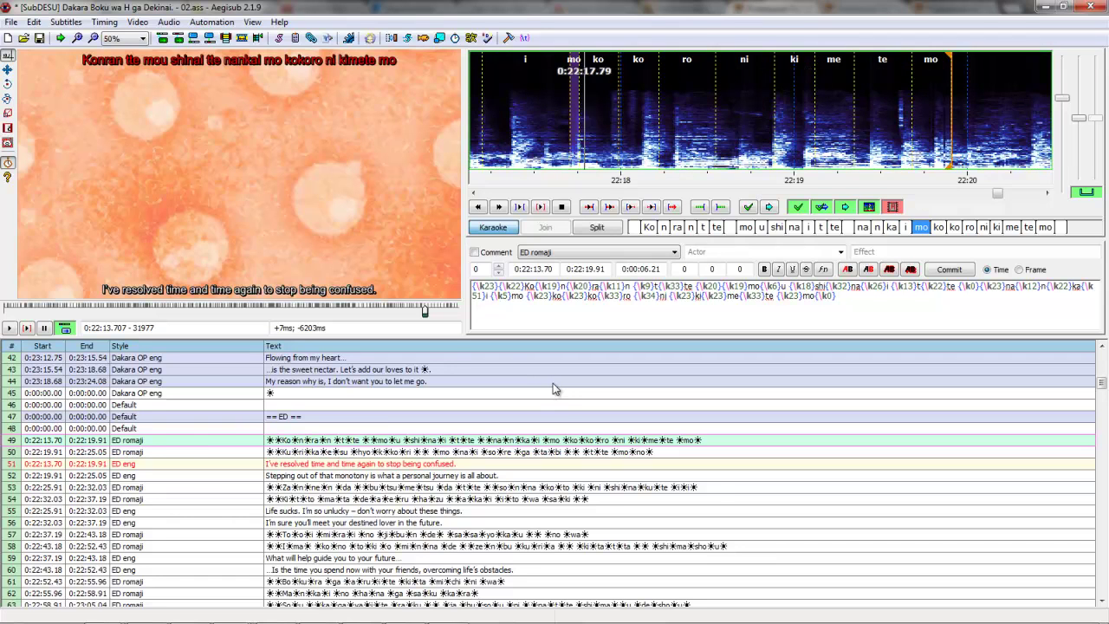
key(Left)
key(KP_Subtract)
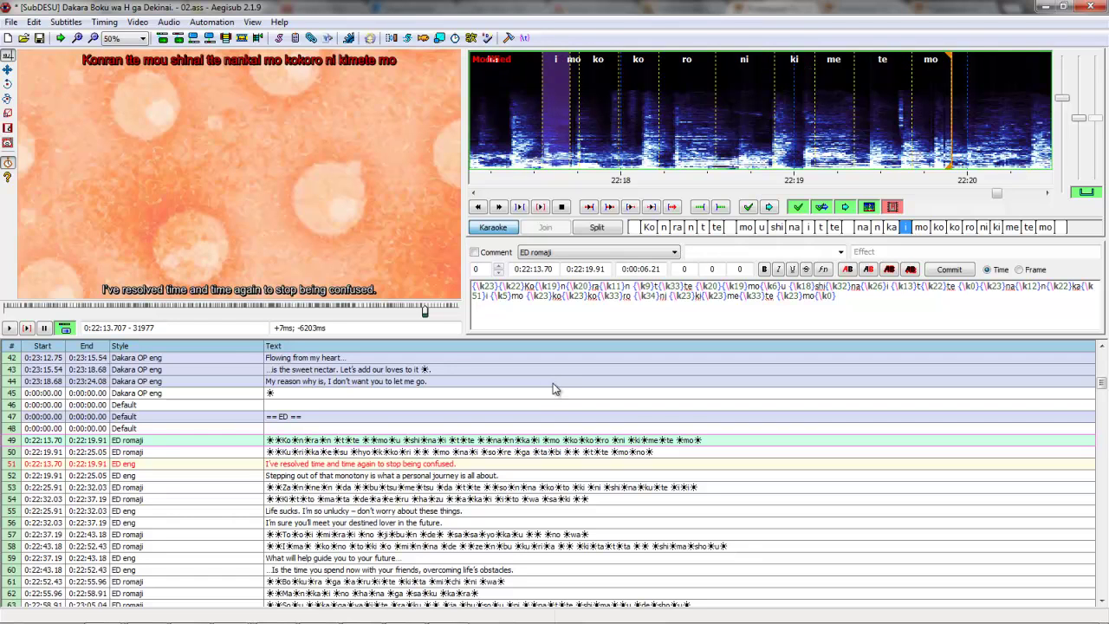
Step: Retime the middle of "nankai" so "n" lasts 14 and "ka" lasts 21
key(Left)
key(KP_Subtract)
key(Left)
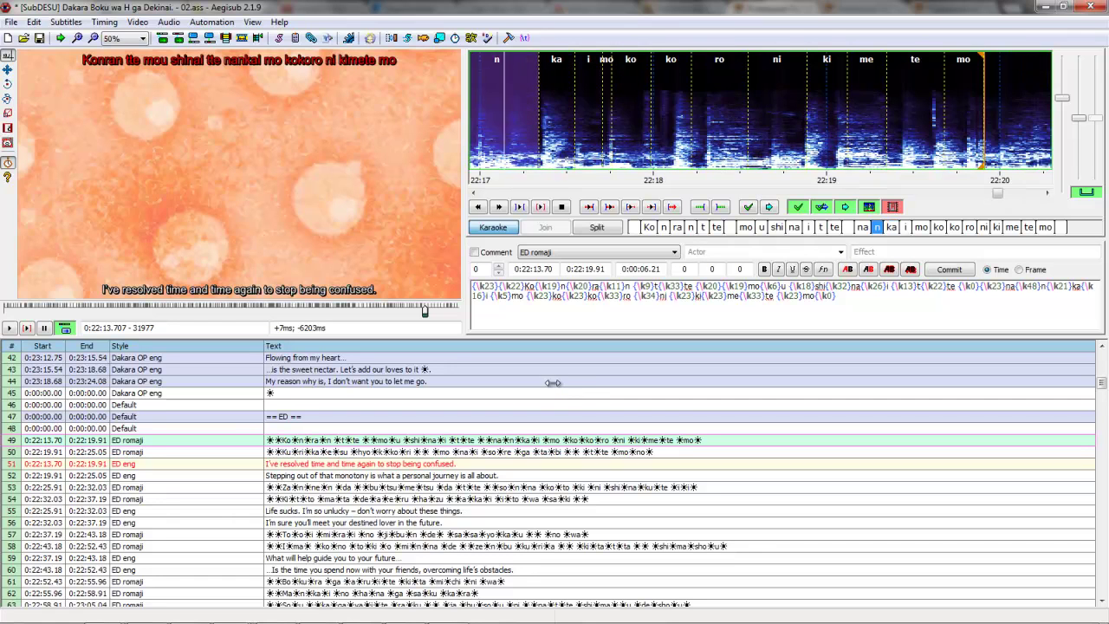
key(KP_Subtract)
key(KP_Subtract)
key(KP_Subtract)
key(KP_Subtract)
key(KP_Subtract)
key(KP_Subtract)
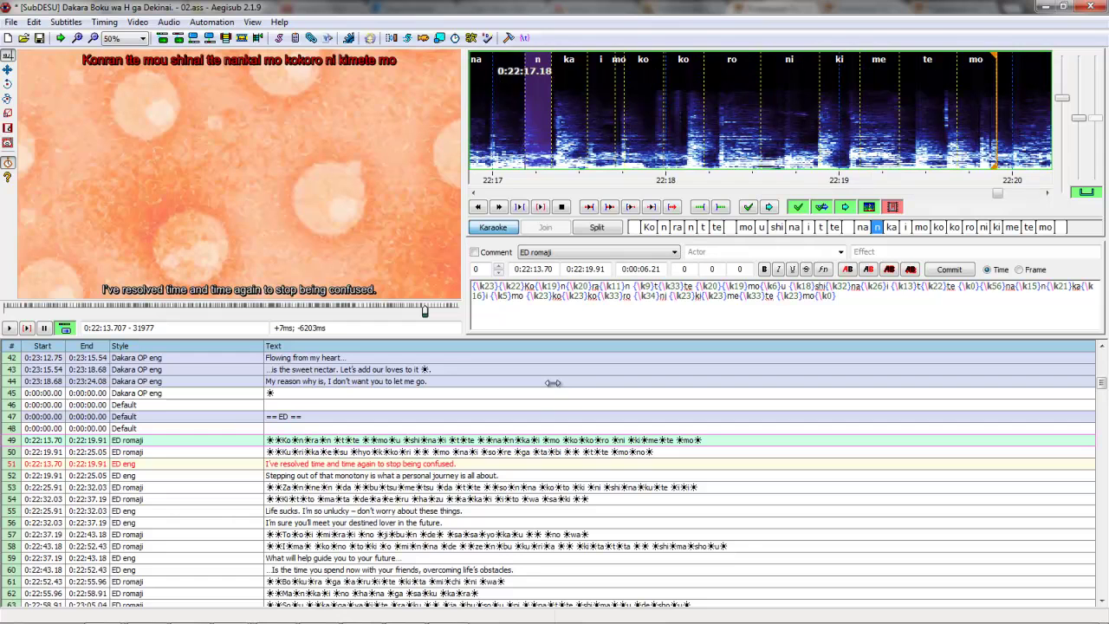
Step: Replay the start of "nankai" and shorten its "na" to 22
key(Left)
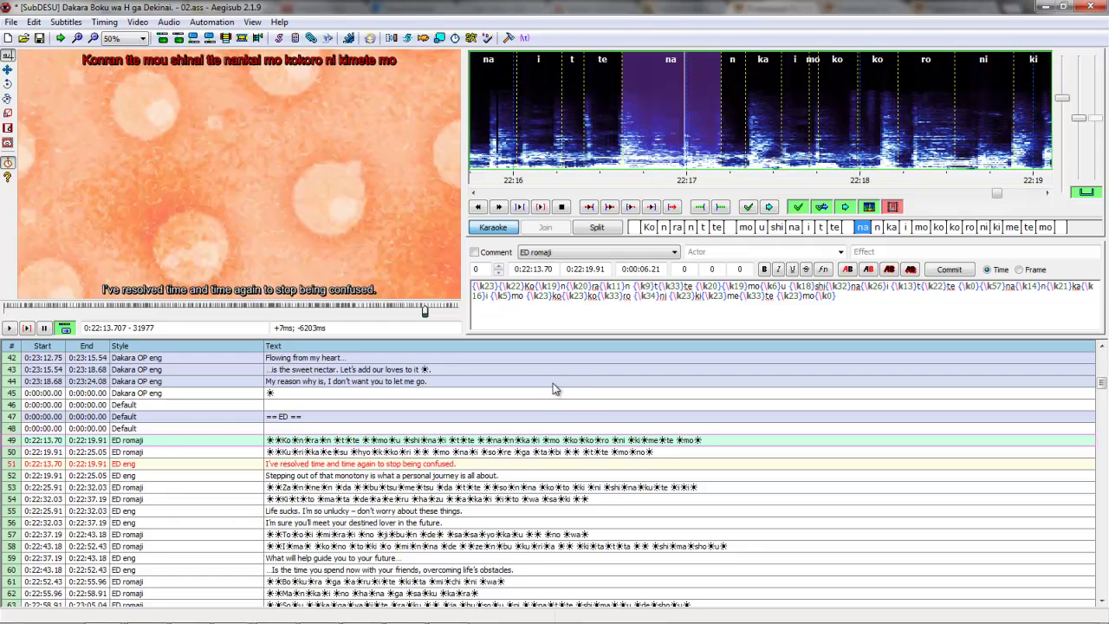
key(s)
key(s)
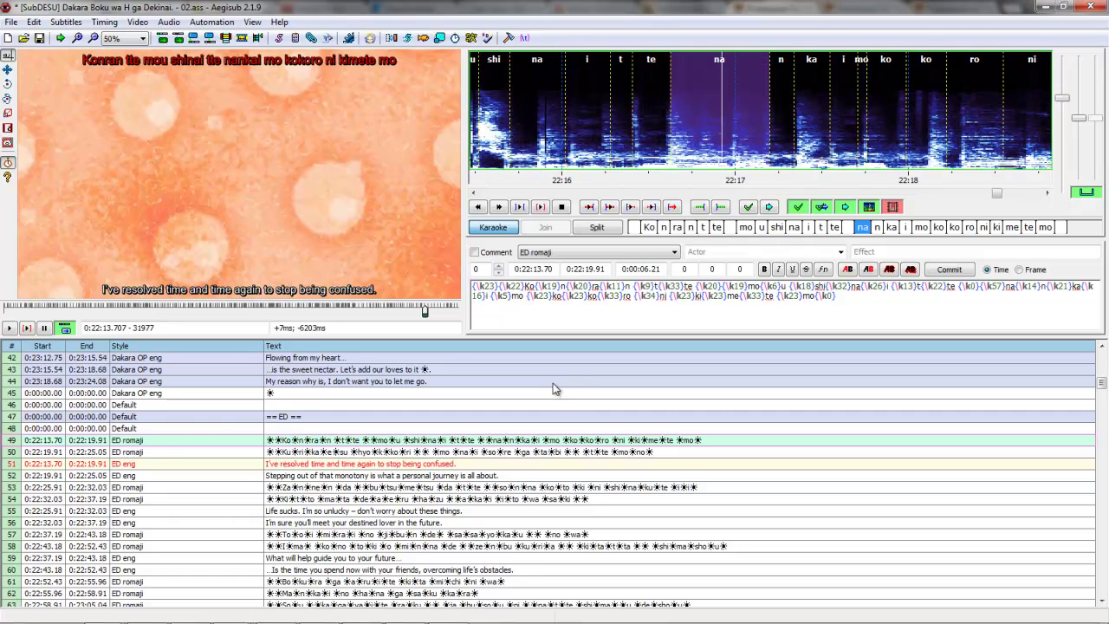
key(s)
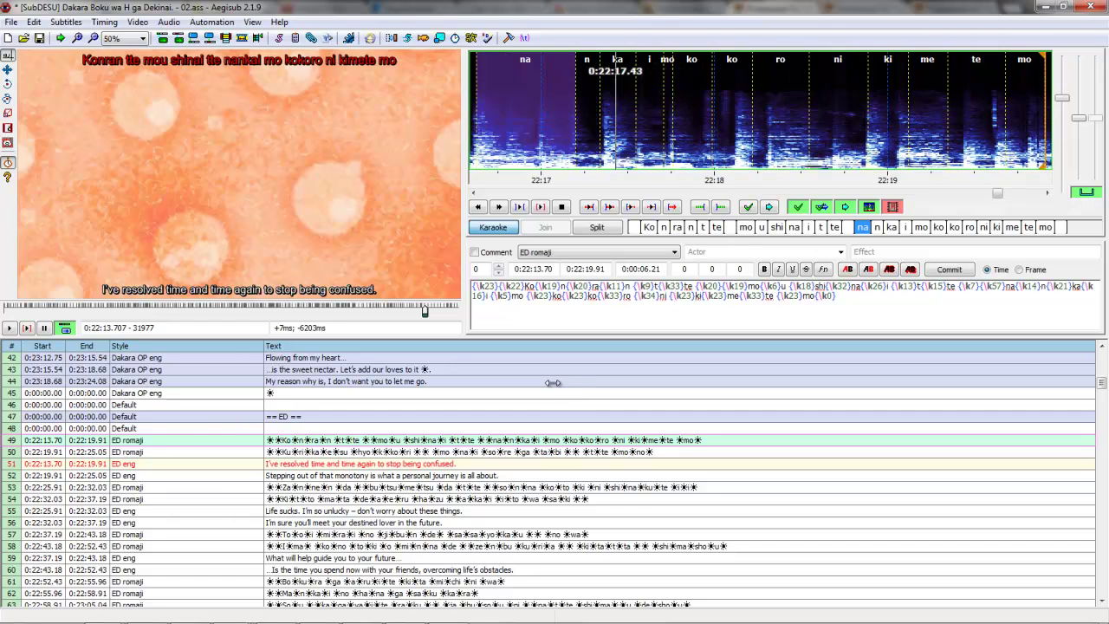
drag(475, 113, 539, 112)
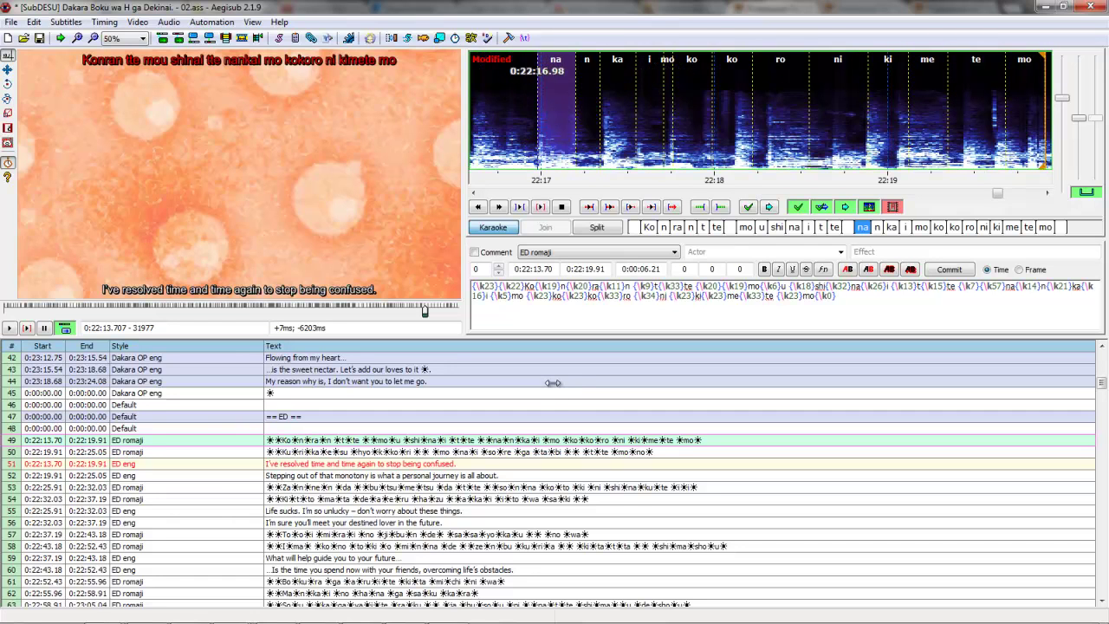
key(Return)
Step: Reduce the empty syllable before "nankai" to 2, extending the preceding "te" to 55
key(Left)
drag(629, 112, 694, 113)
key(Return)
drag(508, 112, 510, 113)
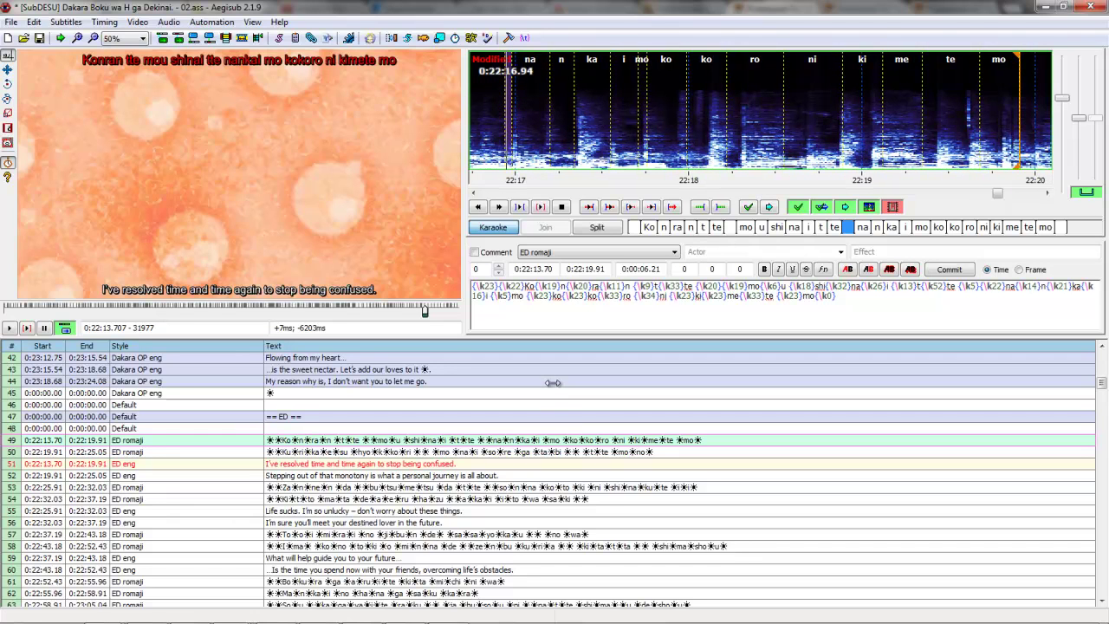
Step: Try retiming the second "tte" with "t" at 18 and "te" at 38, and the preceding "i" at 38
key(Left)
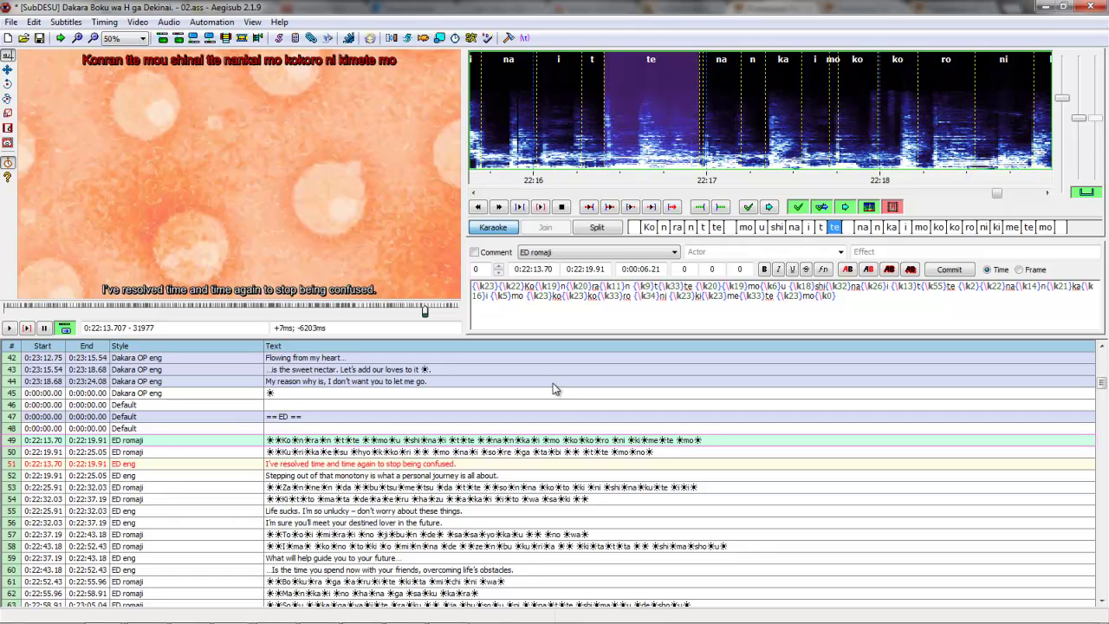
drag(604, 112, 633, 113)
key(Left)
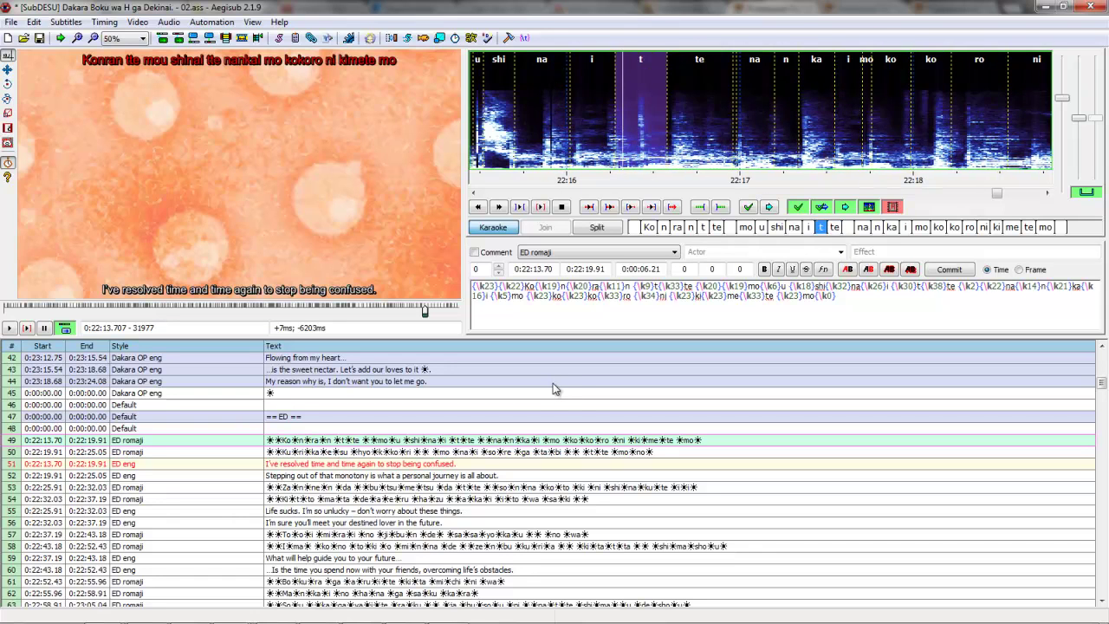
drag(612, 112, 633, 112)
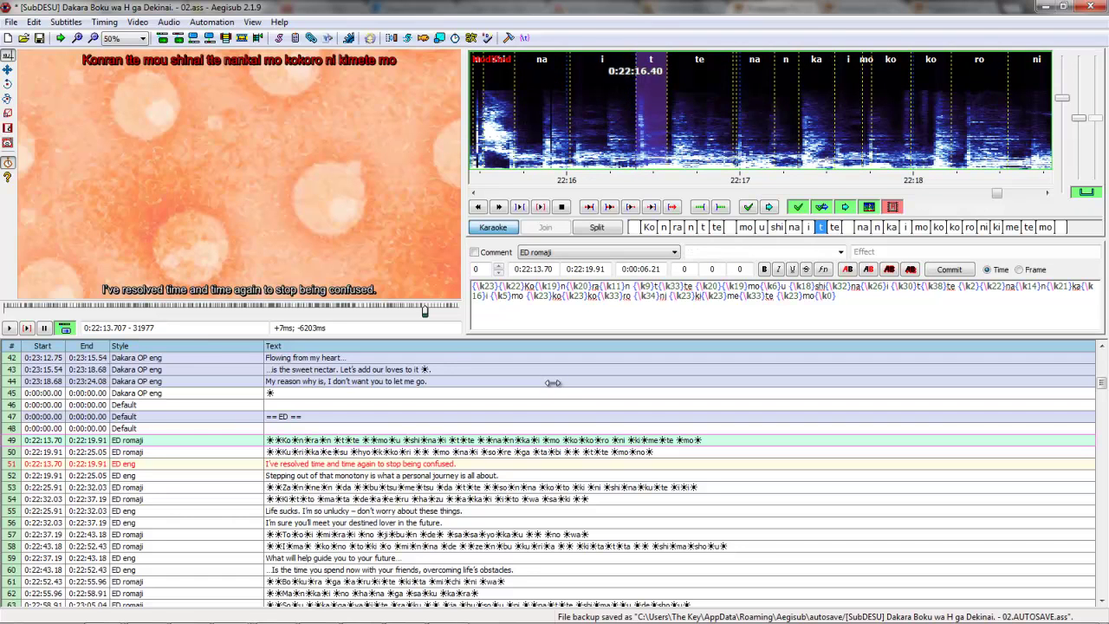
key(Left)
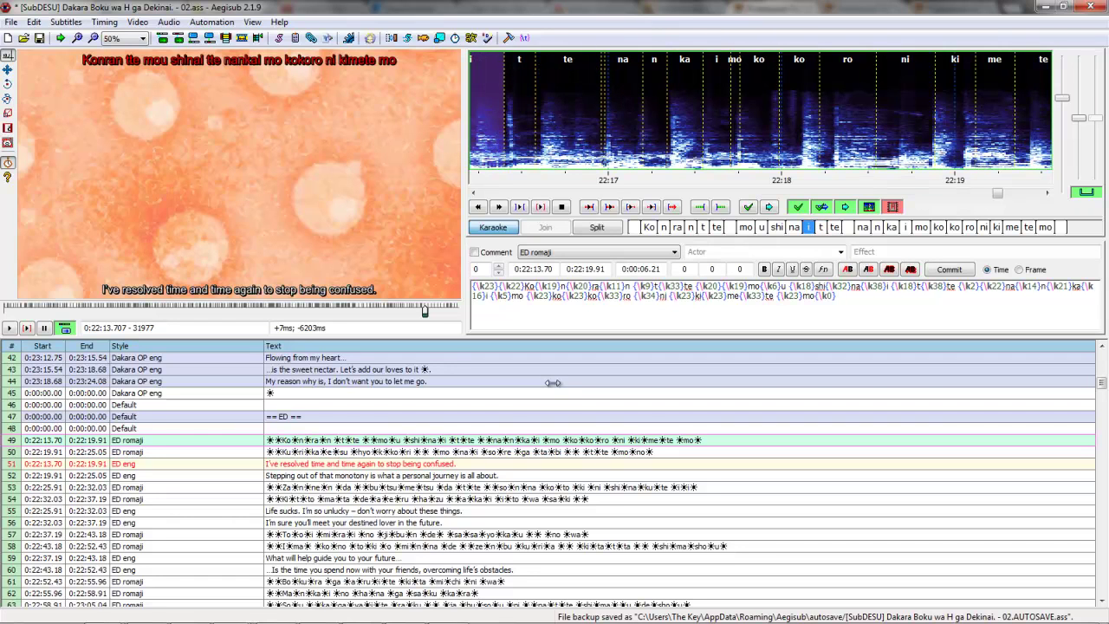
Step: Set the "i" of "shinai" to 25, with the second "tte" at "t" 14 and "te" 55
key(s)
key(KP_Subtract)
key(KP_Subtract)
key(KP_Subtract)
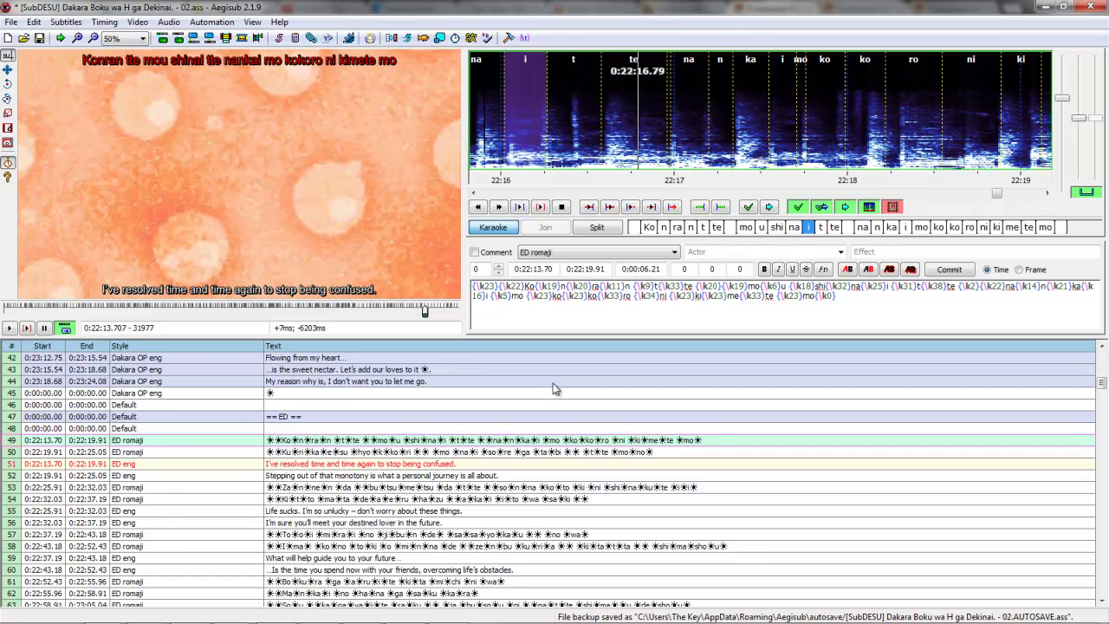
key(Right)
key(Right)
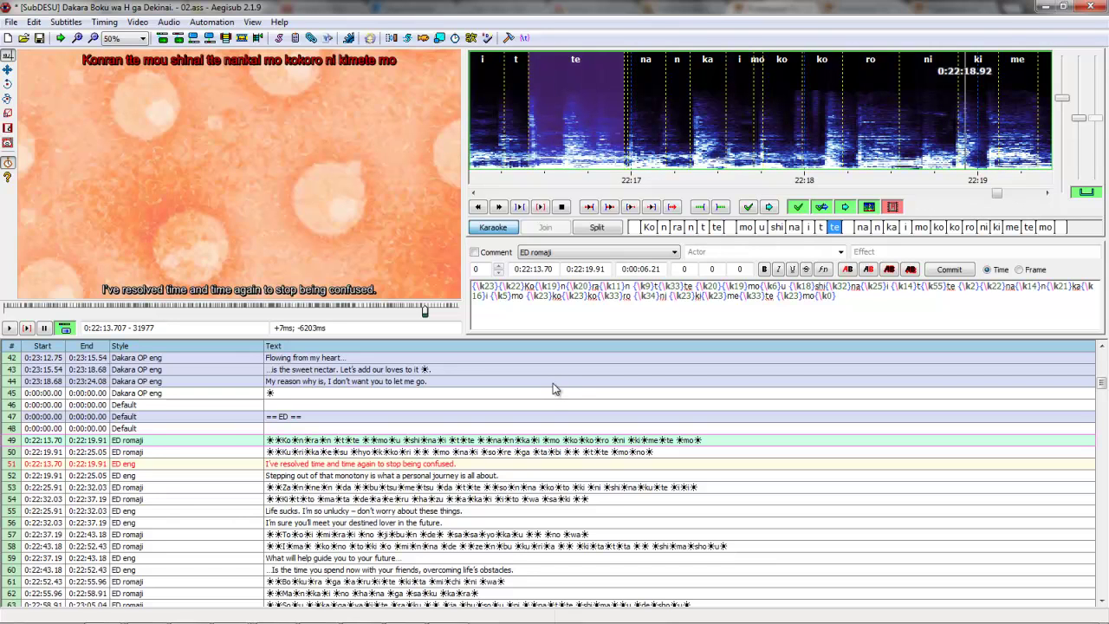
Step: Listen to the syllables from "nankai" to the second "ko" of "kokoro" to check their timing
click(821, 104)
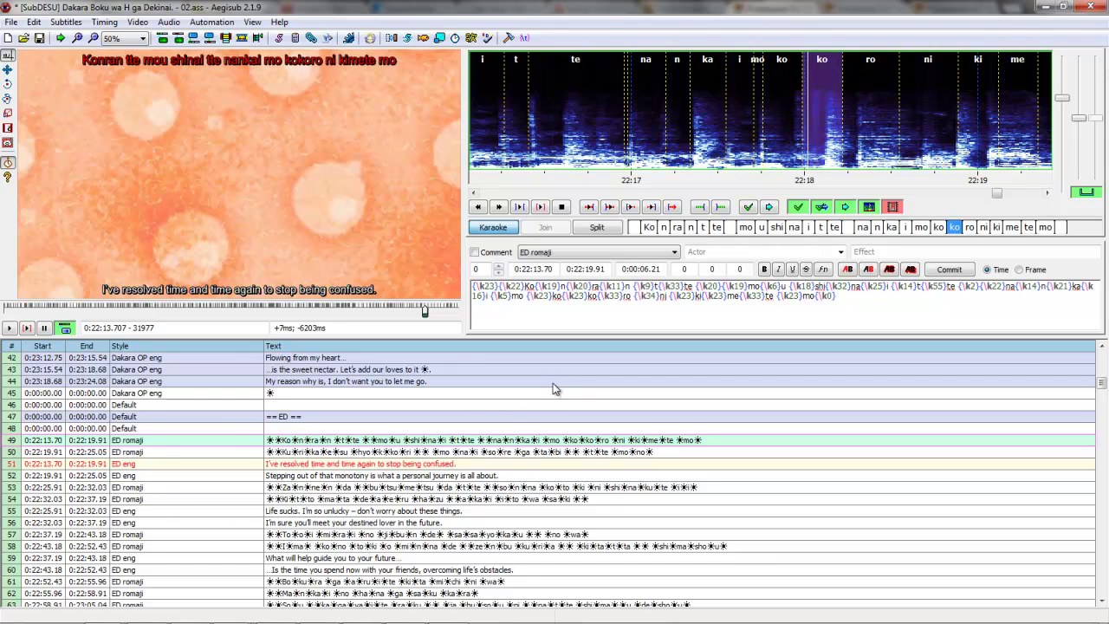
key(Left)
key(Left)
key(Left)
key(Left)
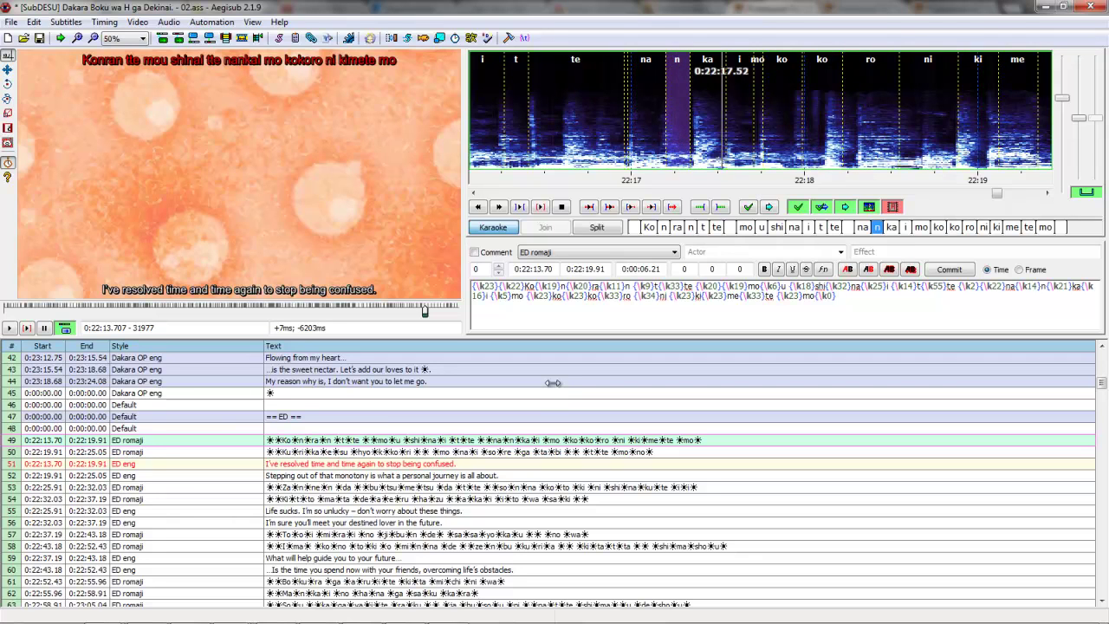
key(Right)
key(Right)
key(Right)
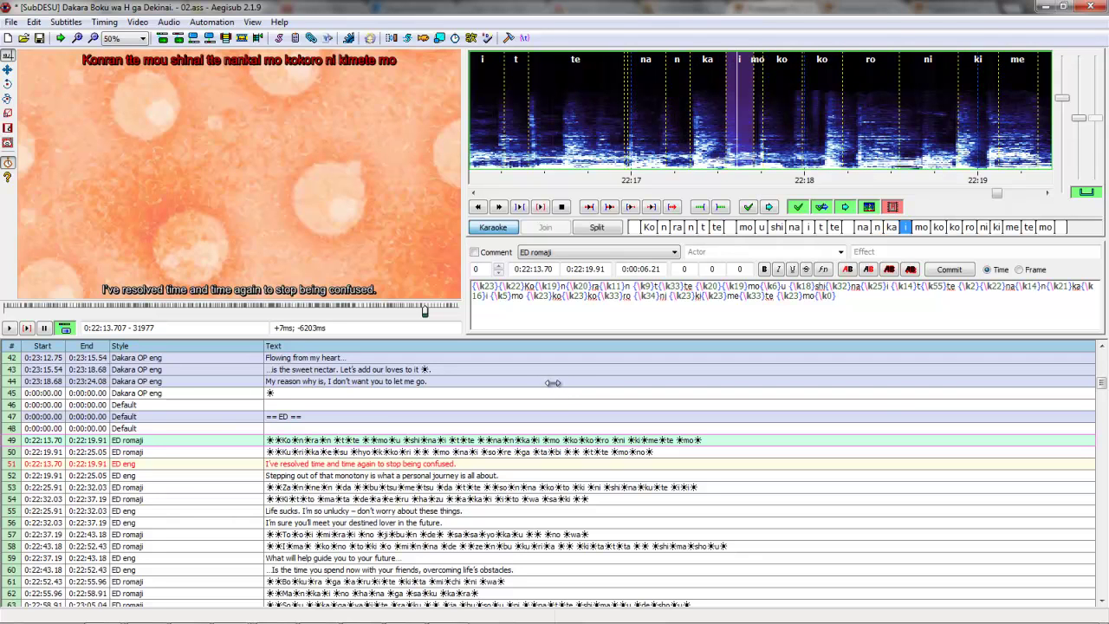
key(Right)
key(Right)
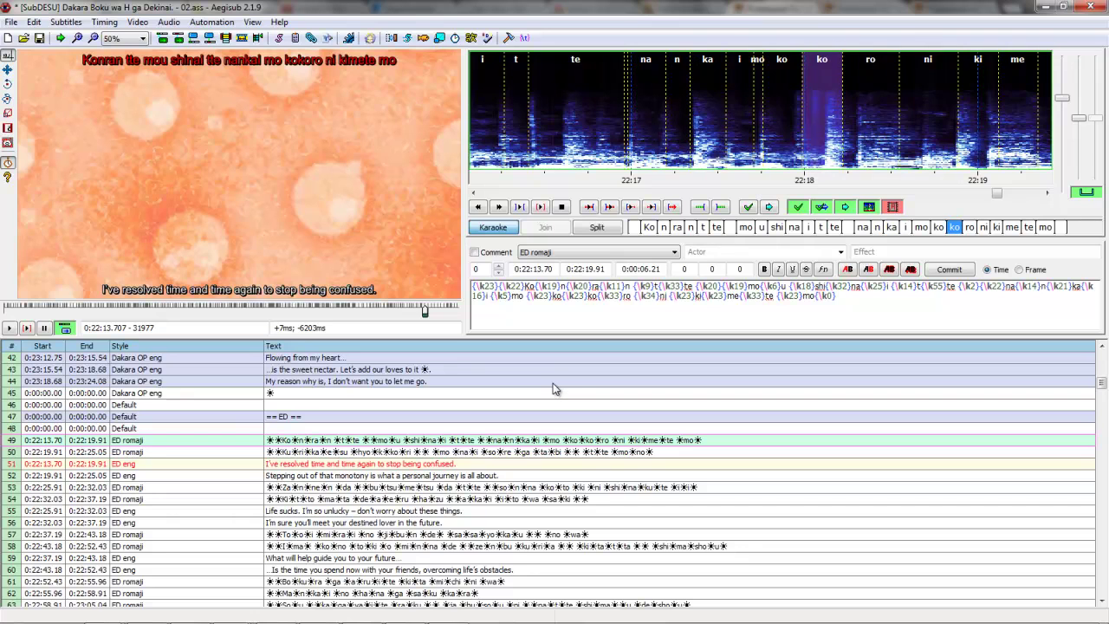
Step: Set the "ni" after "kokoro" to 17 and the "ki" of "kimete" to 9
key(Right)
key(Right)
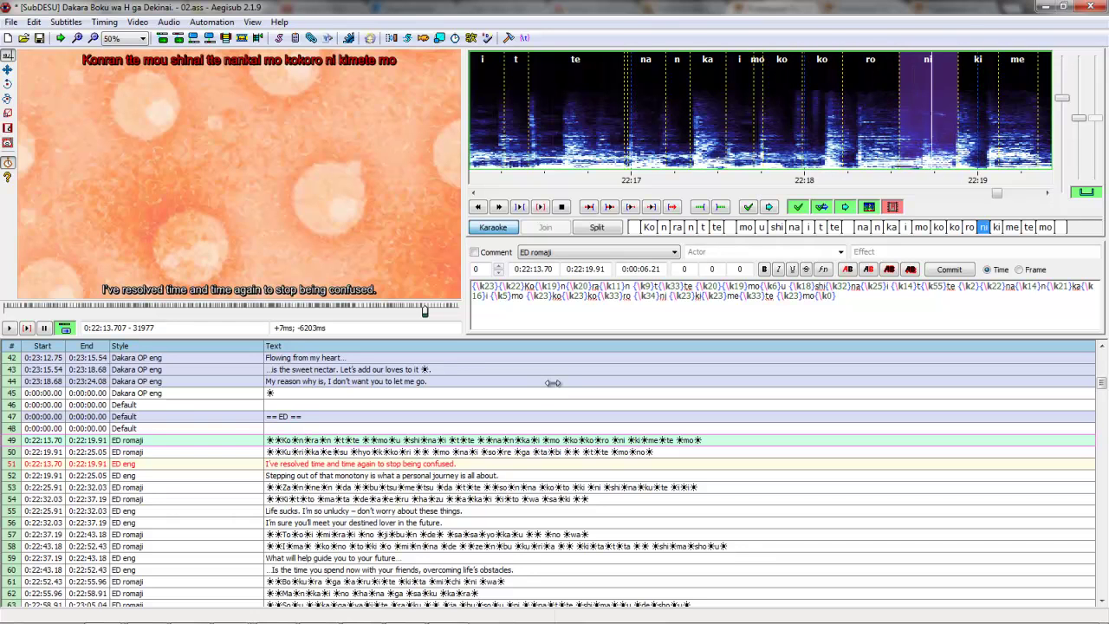
key(s)
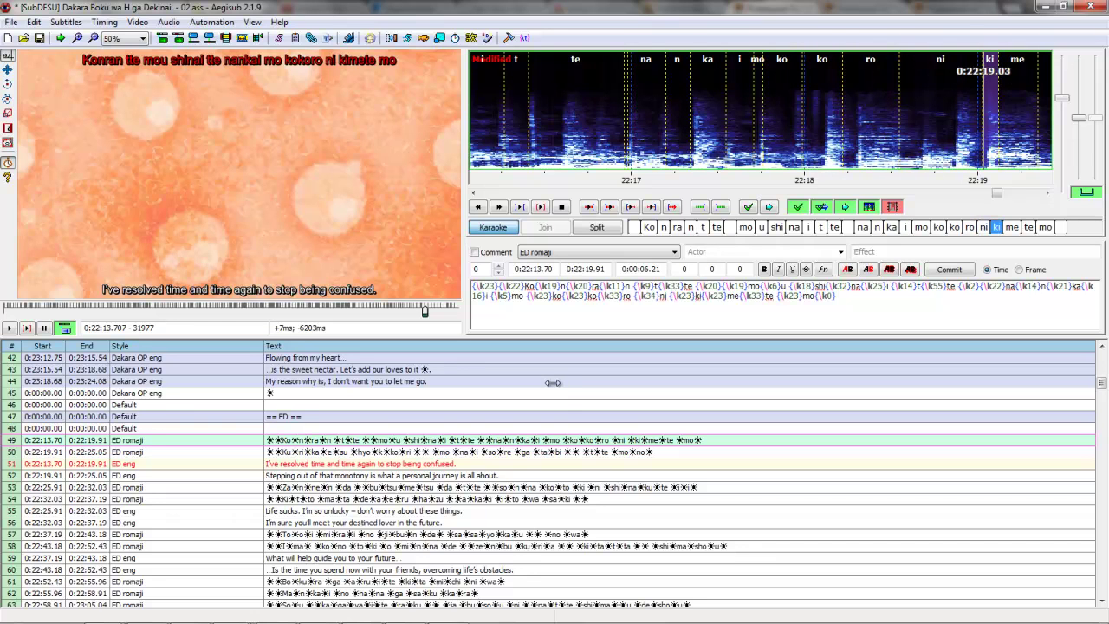
key(Left)
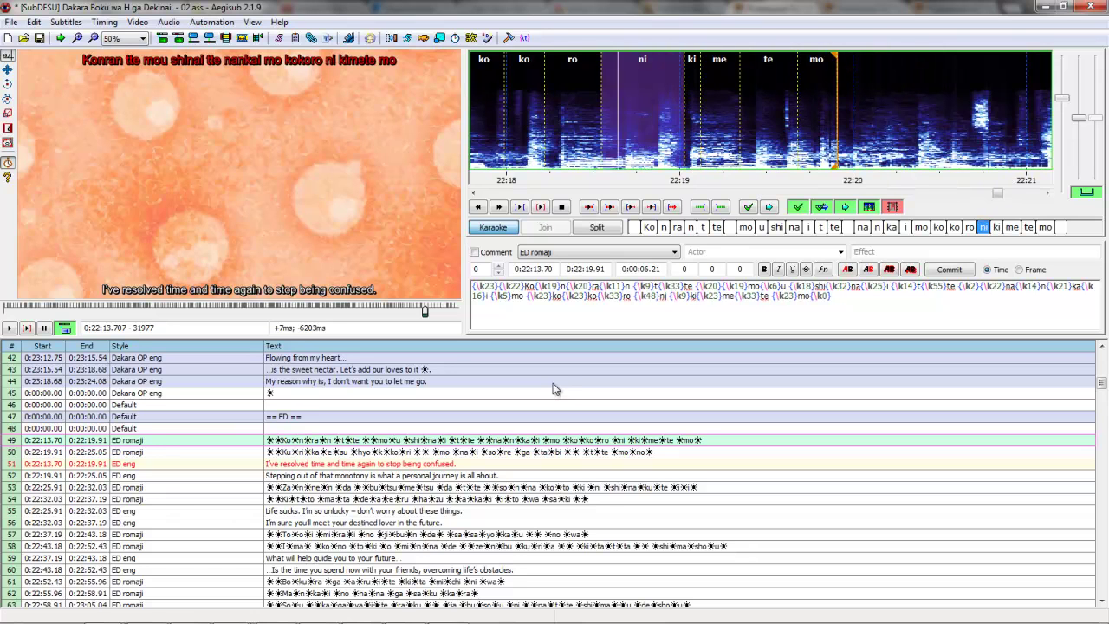
key(s)
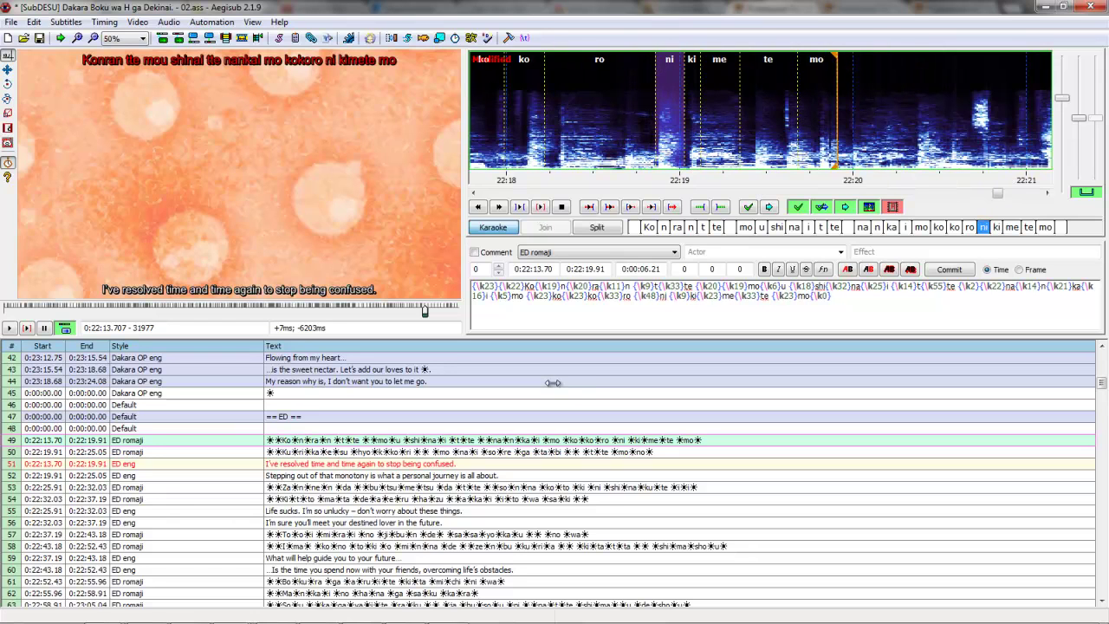
Step: Set the "ro" of "kokoro" to 18, extending the preceding "ko" to 69
key(Left)
key(s)
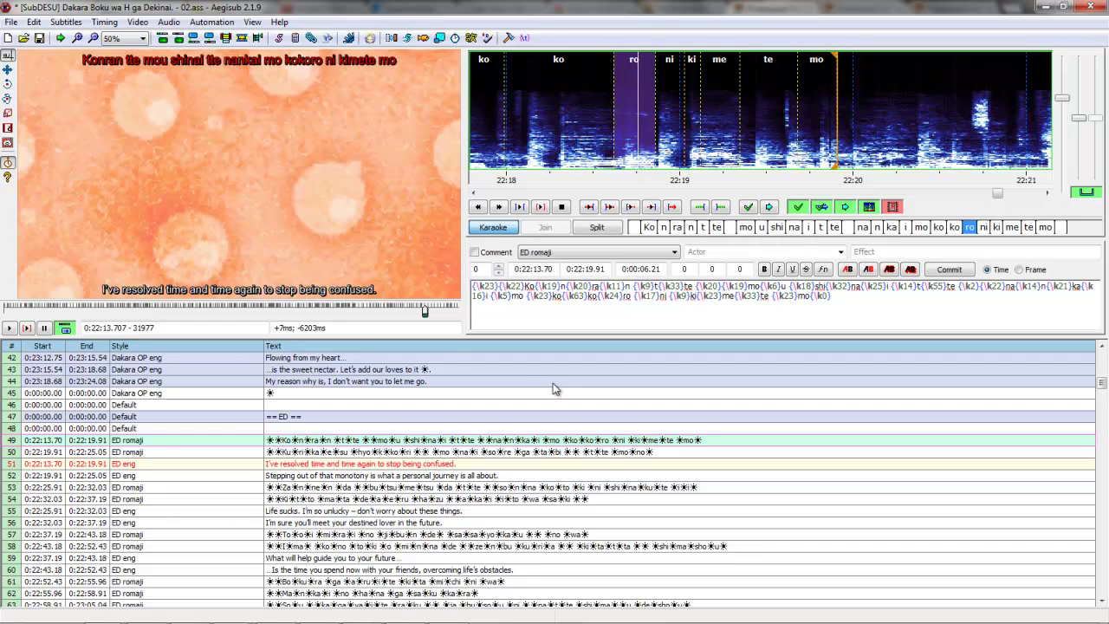
key(KP_Subtract)
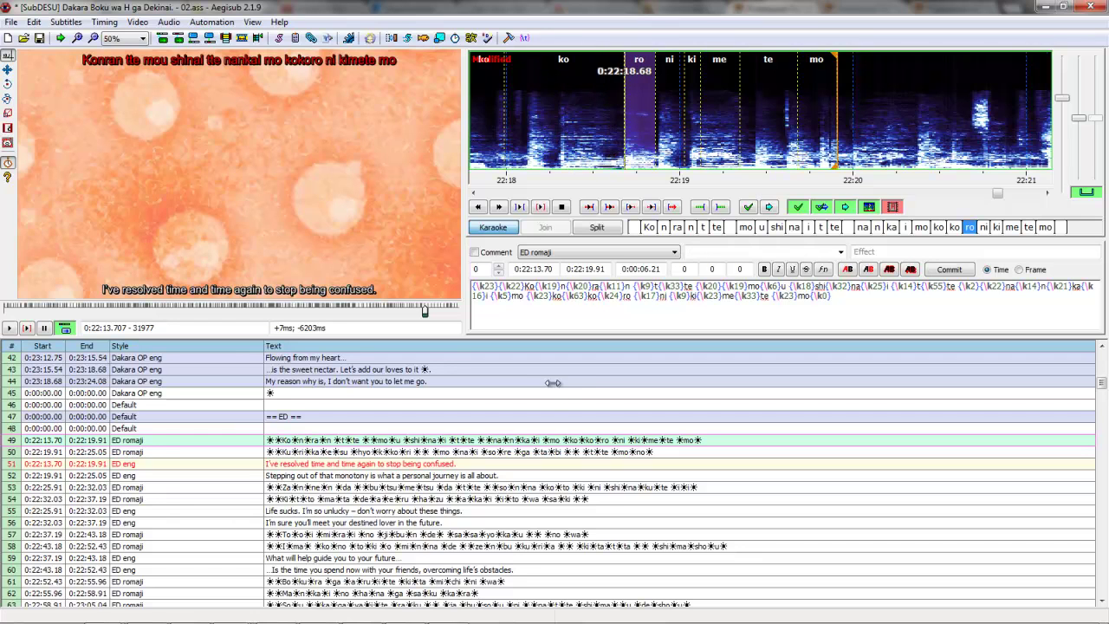
key(KP_Subtract)
Step: Reduce the second "ko" of "kokoro" to 39, extending the first "ko" to 53
key(Left)
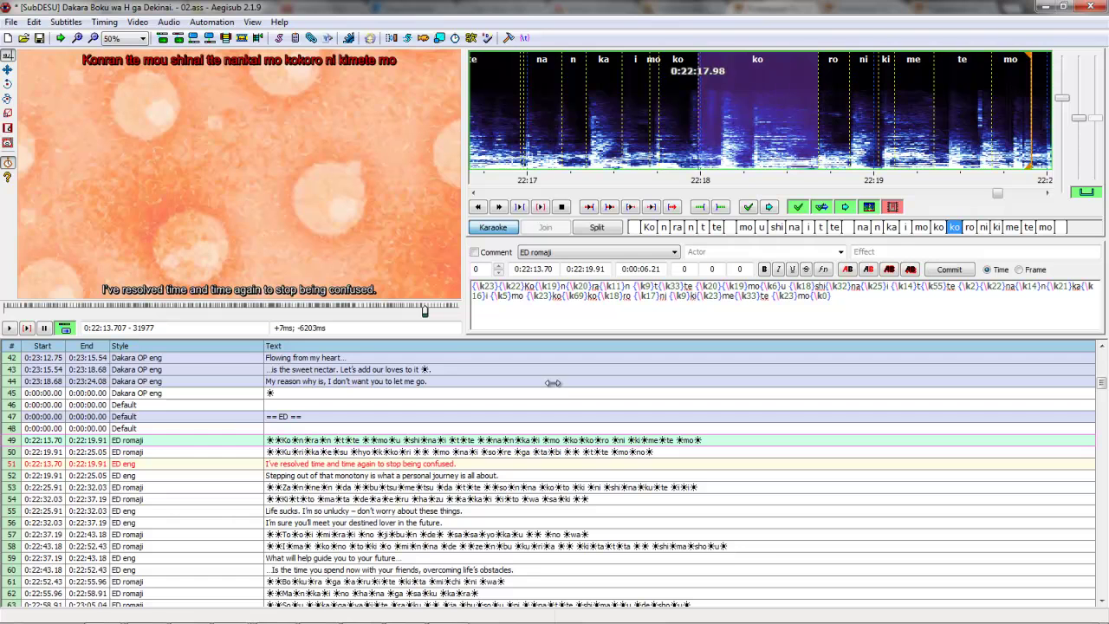
key(KP_Subtract)
key(KP_Subtract)
key(KP_Subtract)
key(KP_Subtract)
key(KP_Subtract)
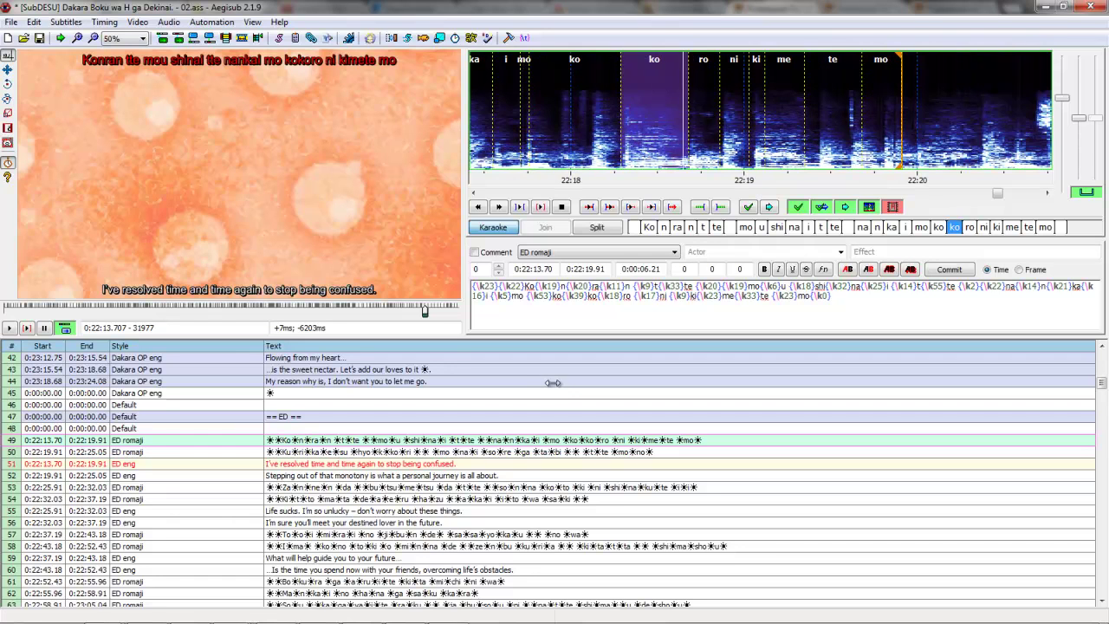
Step: Reduce the first "ko" of "kokoro" to 20, extending the preceding "mo" to 38
key(Left)
key(KP_Subtract)
key(KP_Subtract)
key(KP_Subtract)
key(KP_Subtract)
key(KP_Subtract)
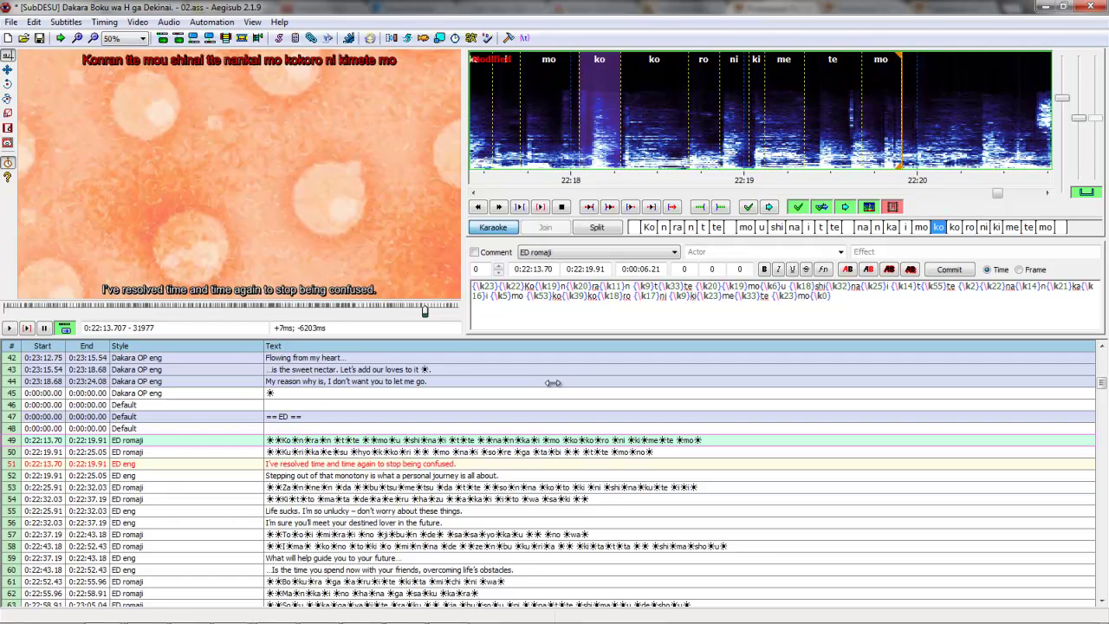
key(Return)
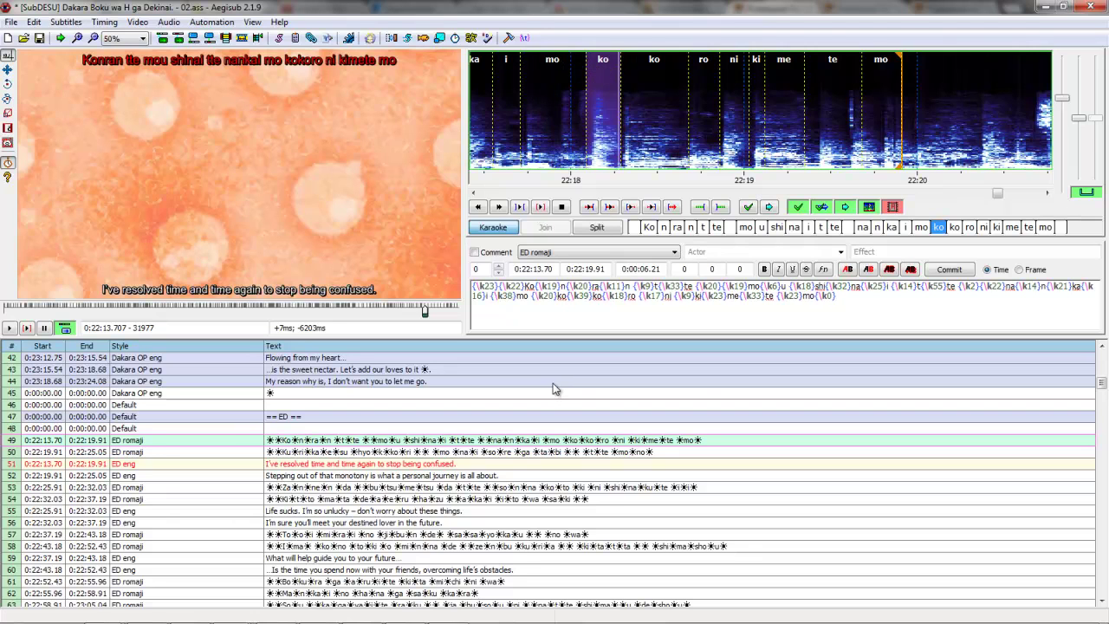
Step: Listen to the syllables from the second "ko" of "kokoro" to the final "mo" to check their timing
key(Right)
key(Right)
key(Right)
key(Right)
key(Right)
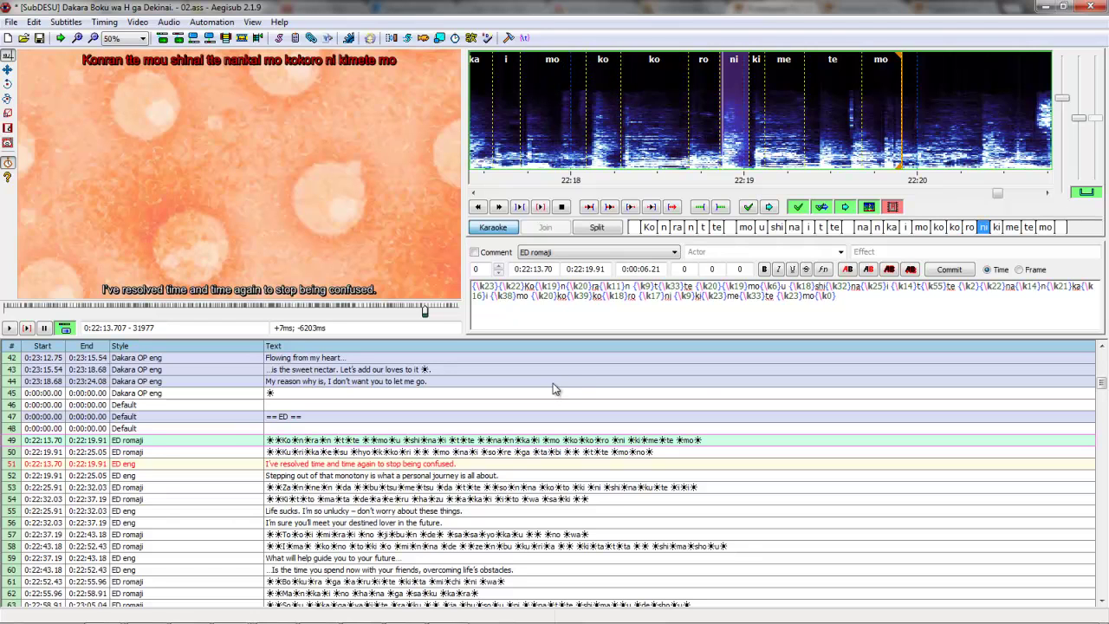
key(Right)
key(Right)
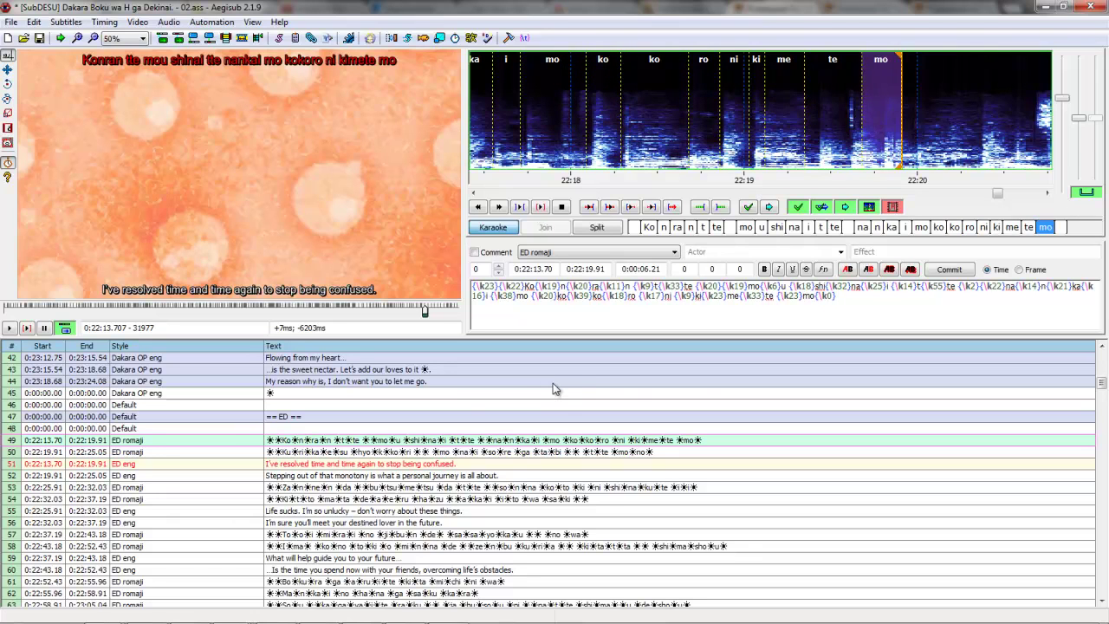
Step: Reduce the final "mo" to 13, extending the preceding "te" of "kimete" to 43
key(KP_Subtract)
key(KP_Subtract)
key(KP_Subtract)
key(KP_Subtract)
key(KP_Subtract)
key(KP_Subtract)
key(KP_Subtract)
key(KP_Subtract)
key(KP_Subtract)
key(KP_Subtract)
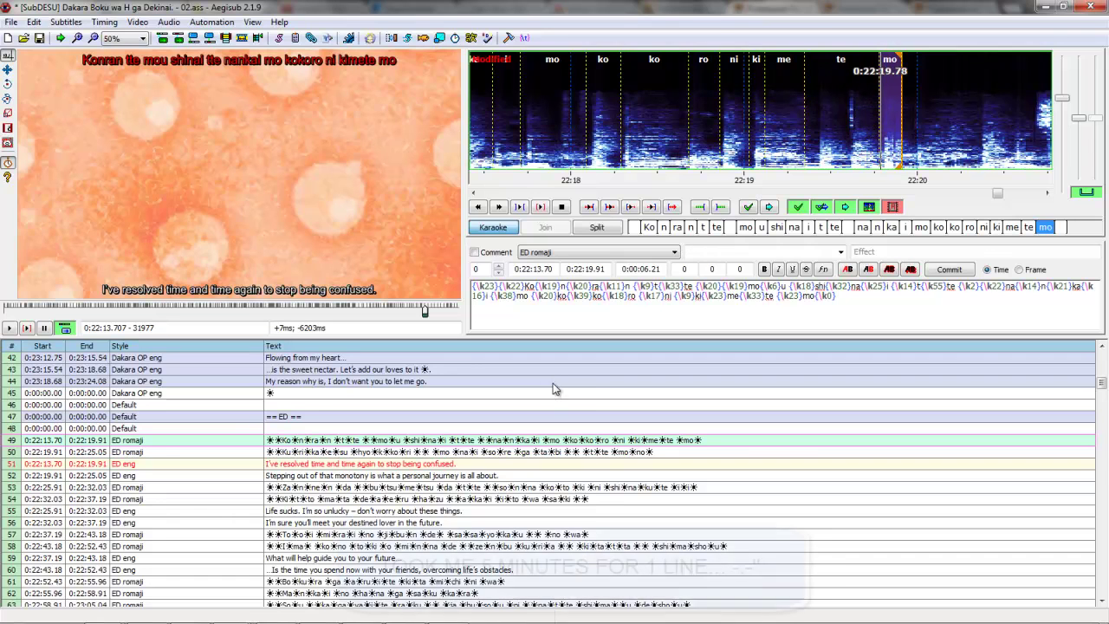
key(Return)
Step: Set the "me" of "kimete" to 46 and "te" to 20, with the final "mo" at 11 and its trailing empty syllable at 2
key(KP_Subtract)
key(KP_Subtract)
key(KP_Subtract)
key(KP_Subtract)
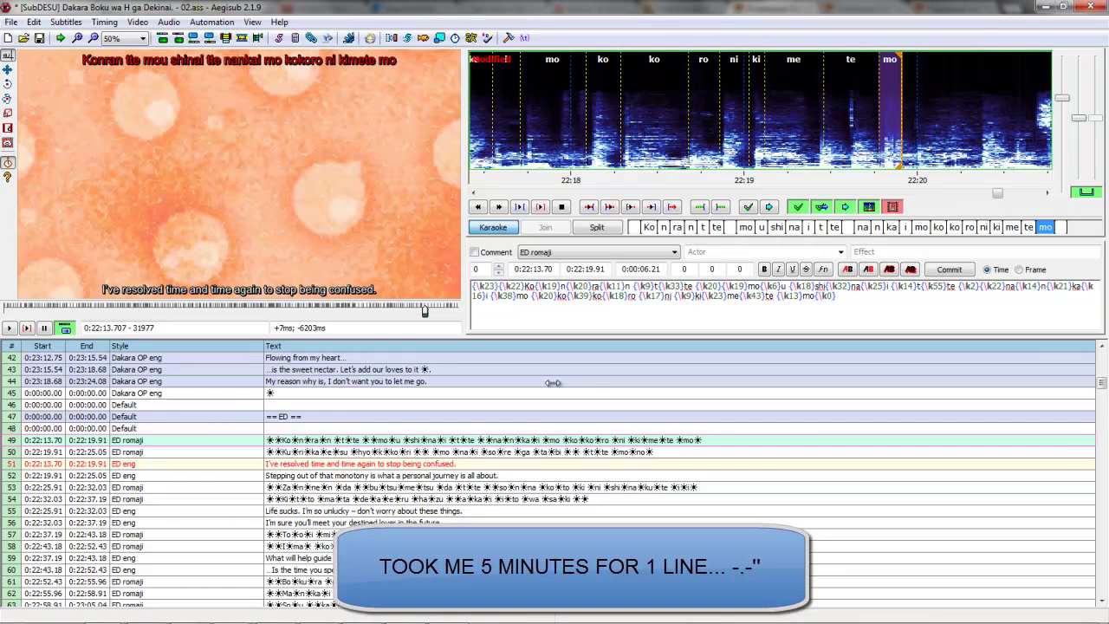
key(Return)
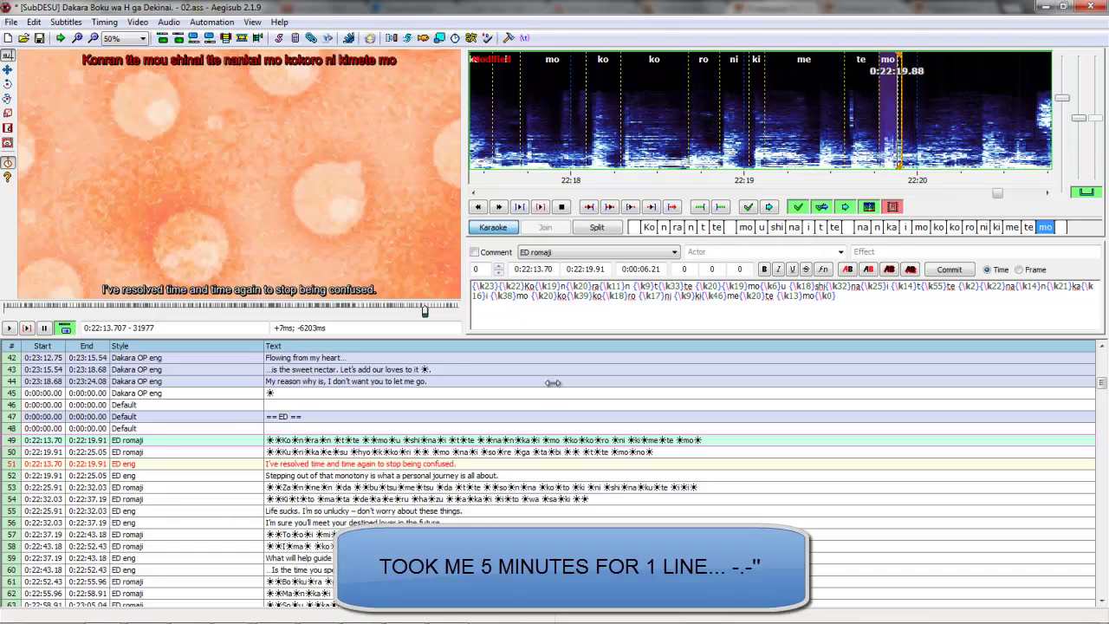
key(Return)
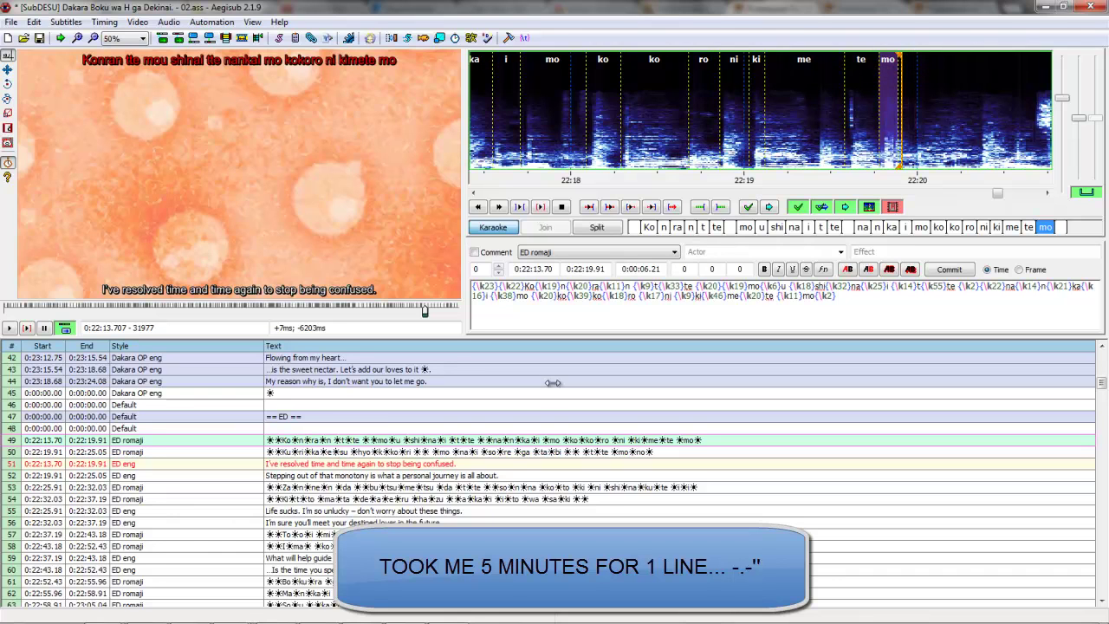
key(KP_Add)
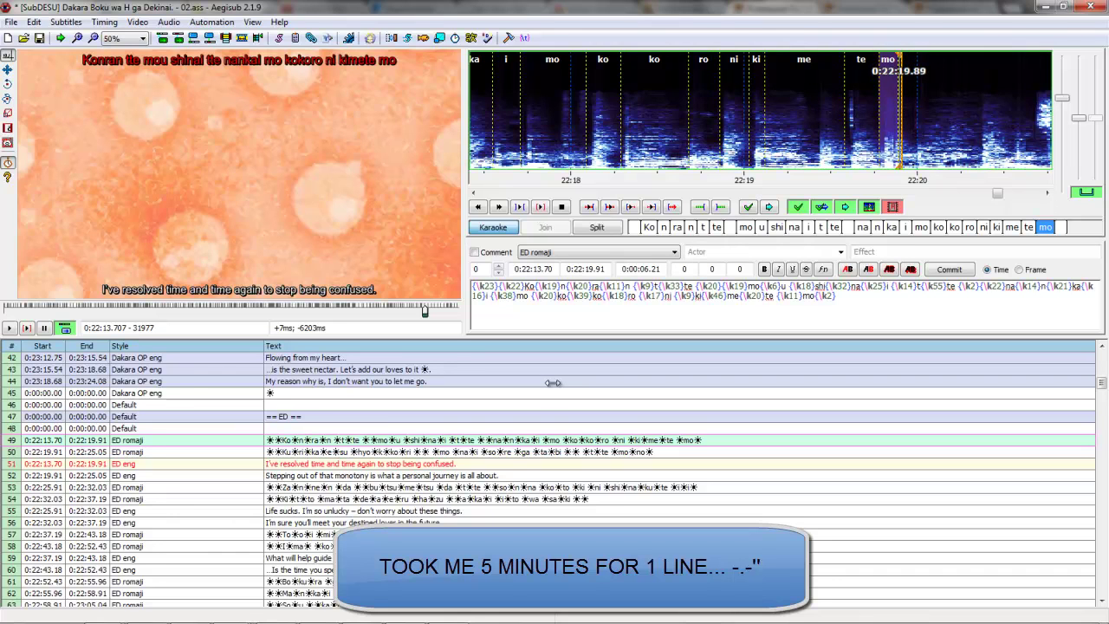
Step: Reduce the "me" of "kimete" to 19, extending the preceding "ki" to 36
key(Left)
key(Left)
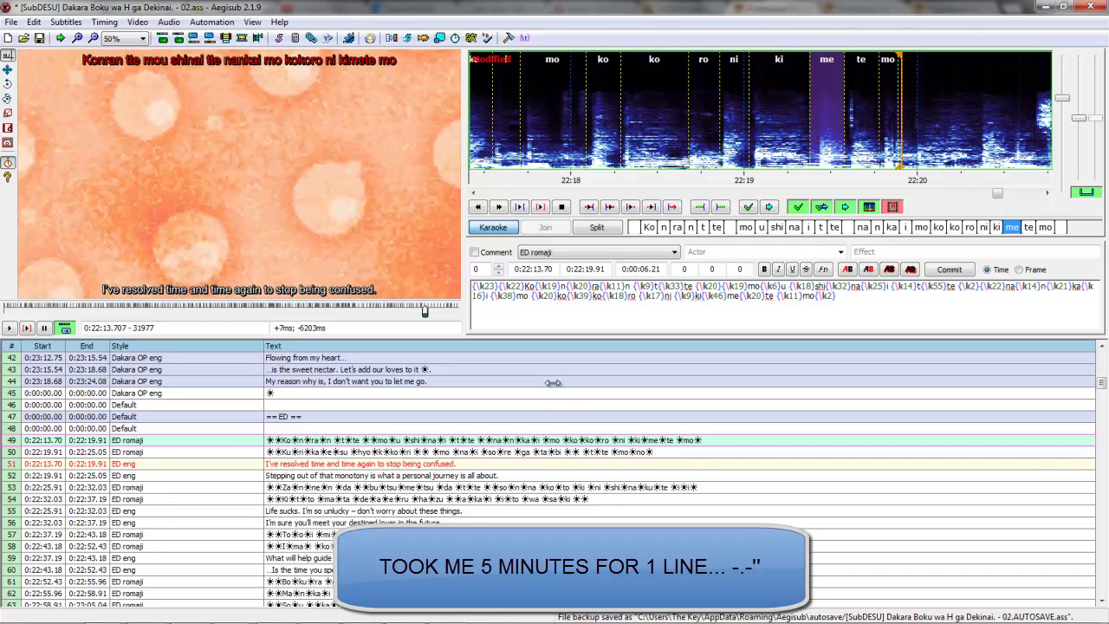
key(Return)
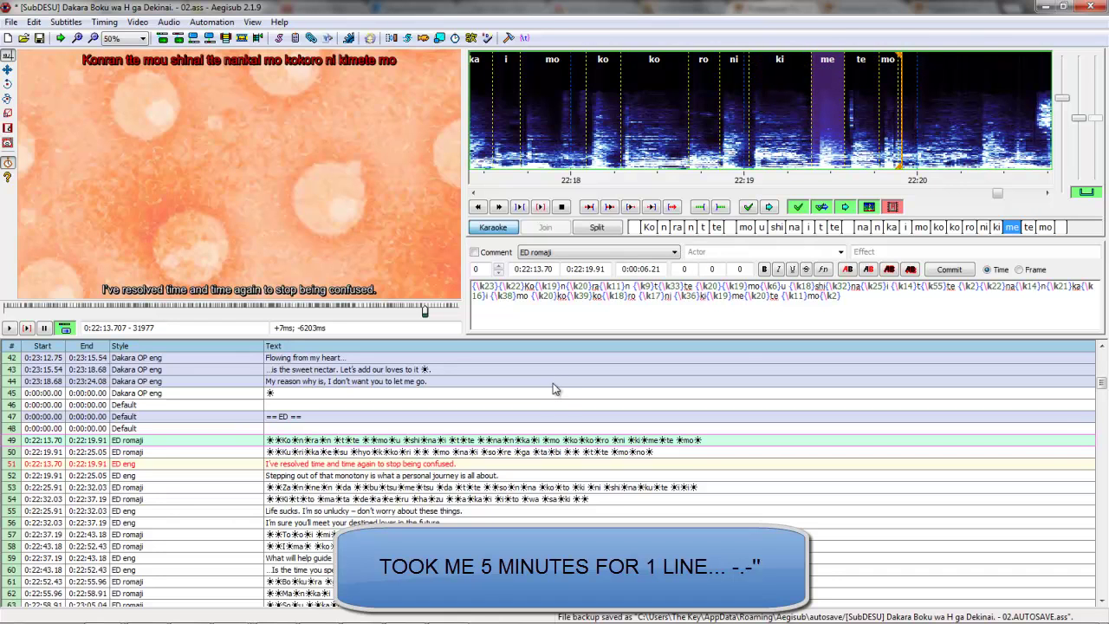
Step: Set the "ki" of "kimete" to 34 and the preceding "ni" to 19, and play the video to check the retimed line
key(Left)
key(Left)
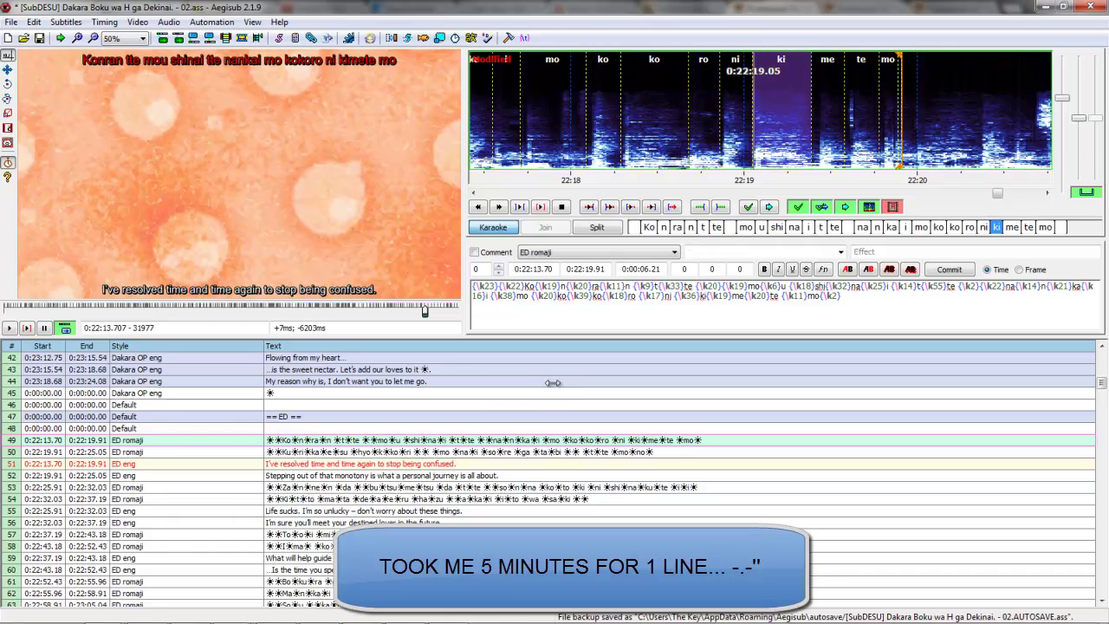
key(KP_Add)
key(KP_Add)
key(s)
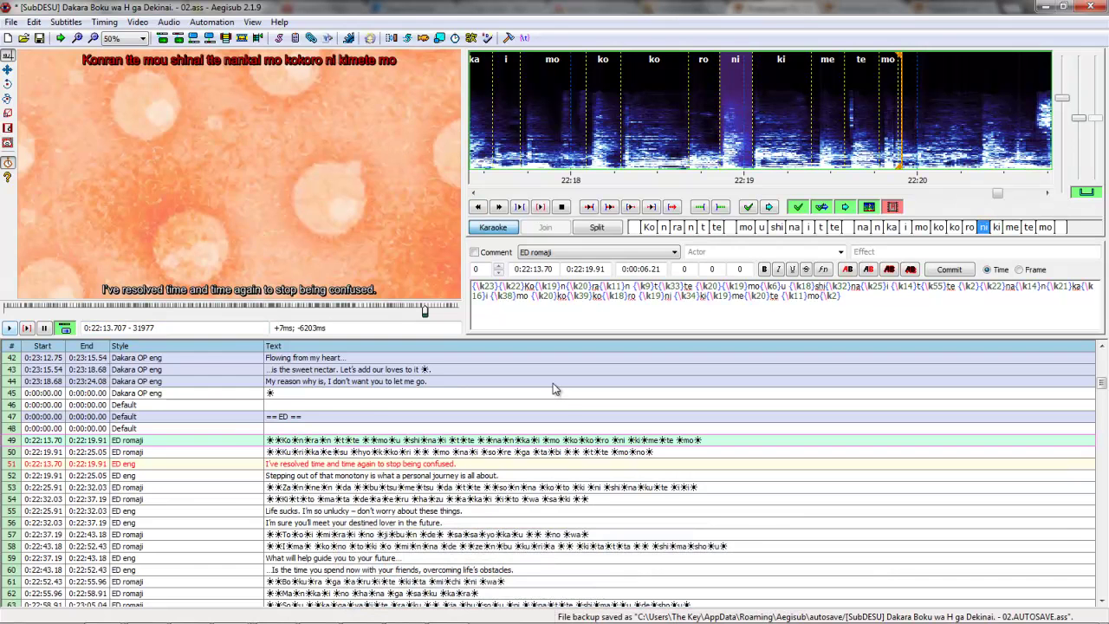
key(ctrl+p)
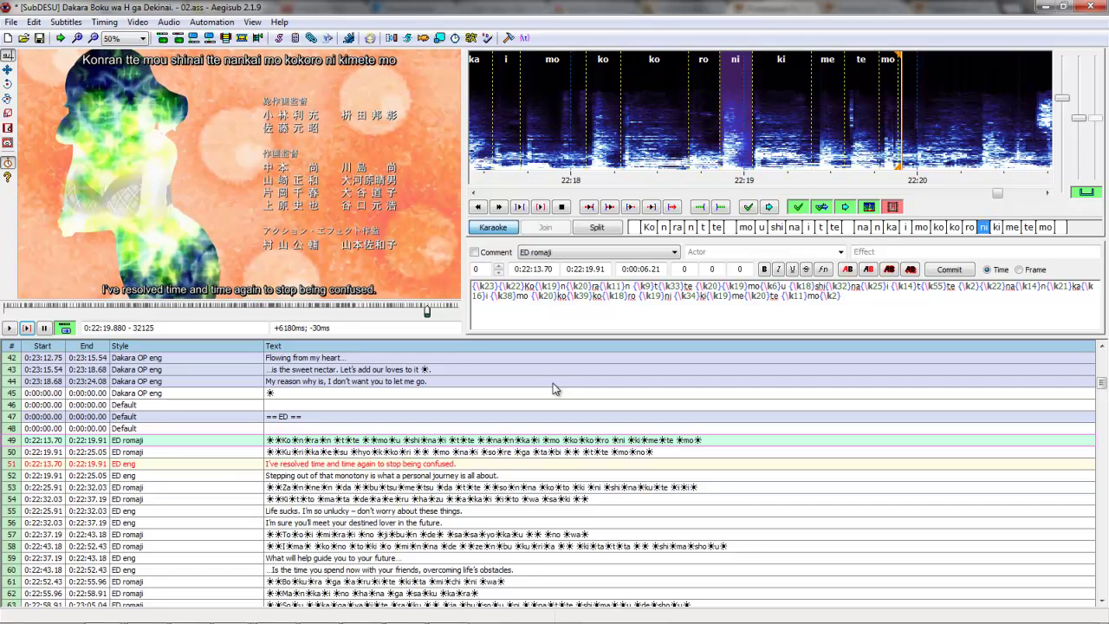
Step: Go to the next romaji line, "Kurikaesu hyokkori", and listen to its syllables from "Ku" to "hyo"
key(Down)
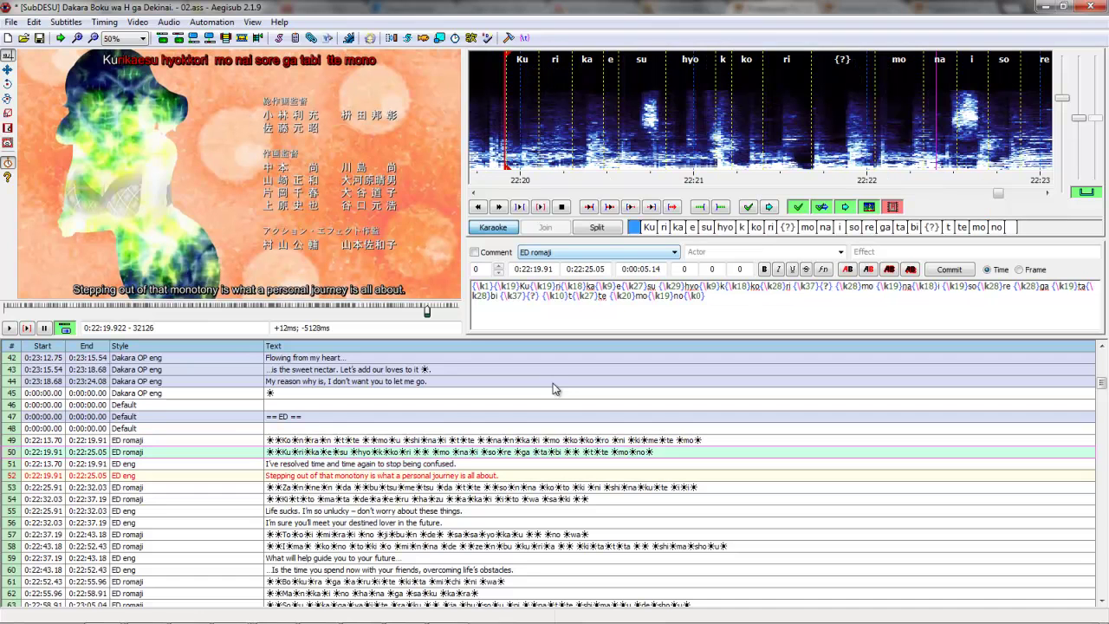
key(Right)
key(Right)
key(Right)
key(Right)
key(Right)
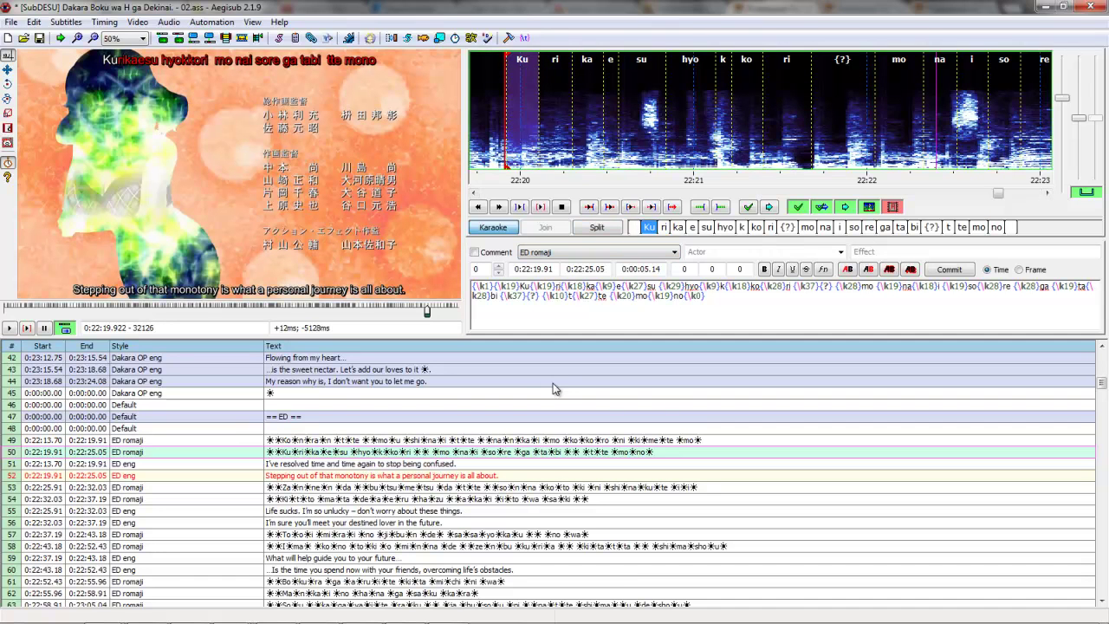
key(Right)
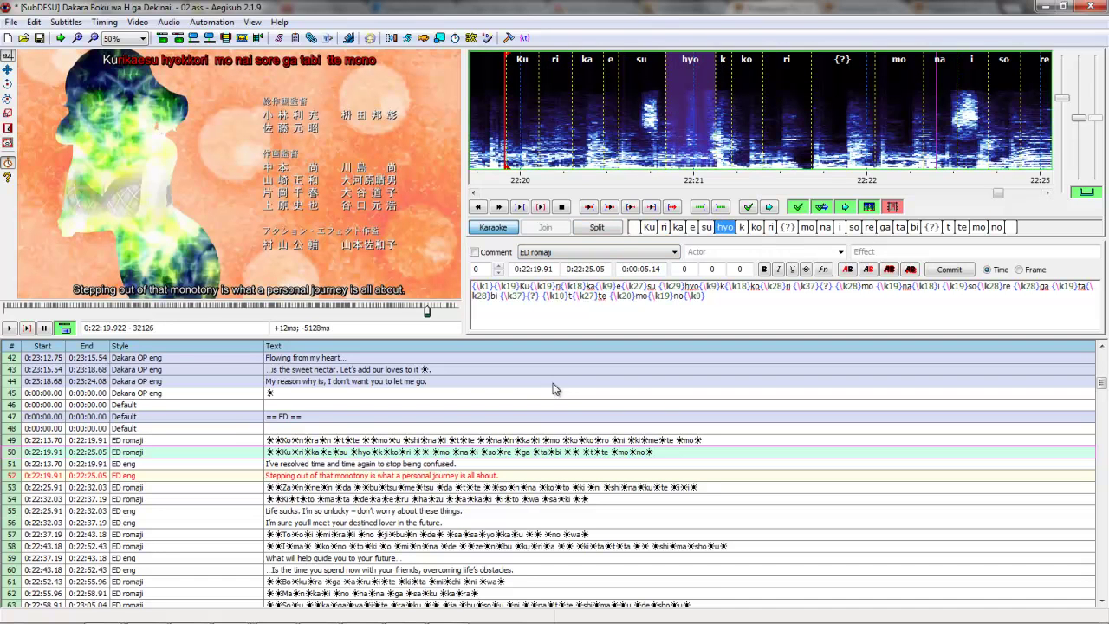